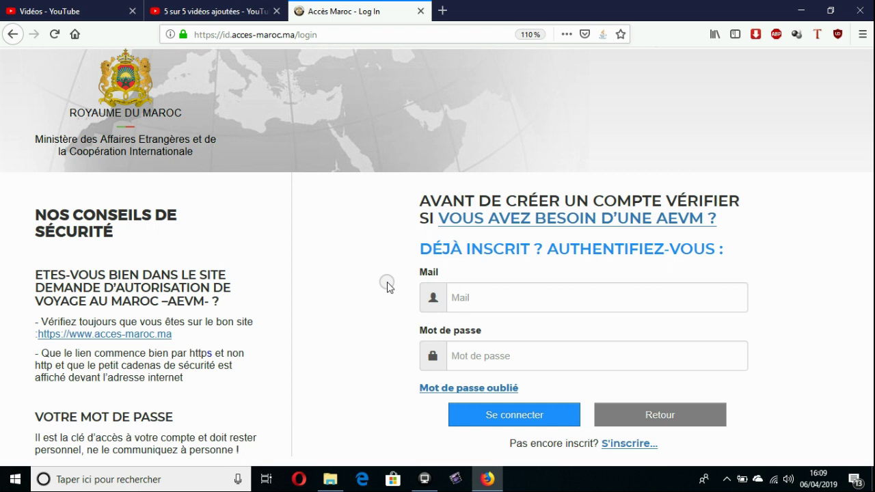
{"action": "left_click", "coordinate": [468, 299]}
{"action": "type", "text": "t"}
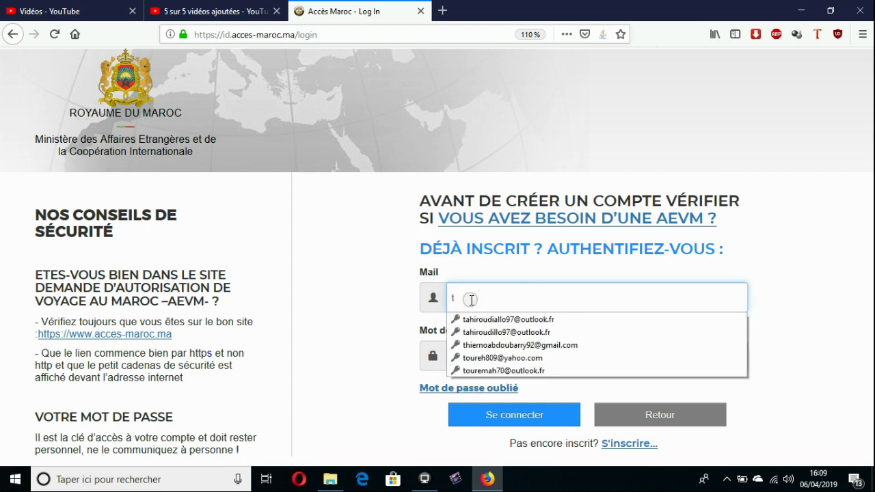
{"action": "left_click", "coordinate": [490, 358]}
{"action": "triple_click", "coordinate": [548, 299]}
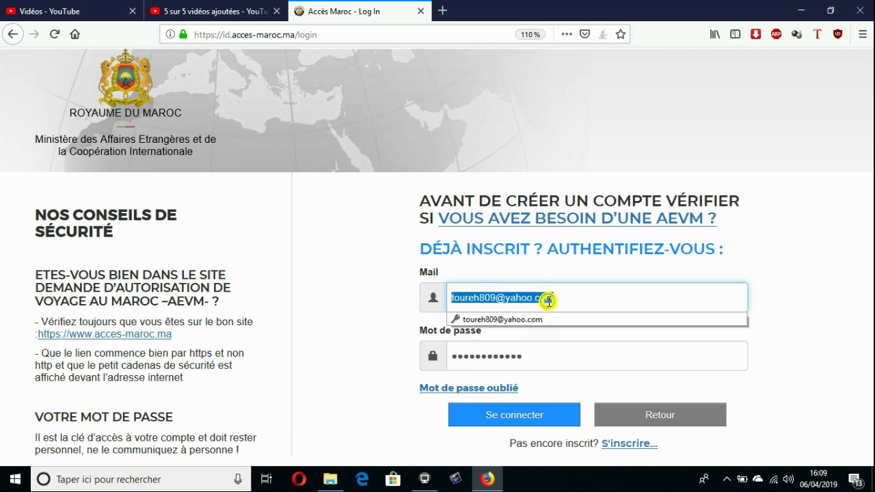
{"action": "key", "text": "BackSpace"}
{"action": "double_click", "coordinate": [533, 360]}
{"action": "key", "text": "BackSpace"}
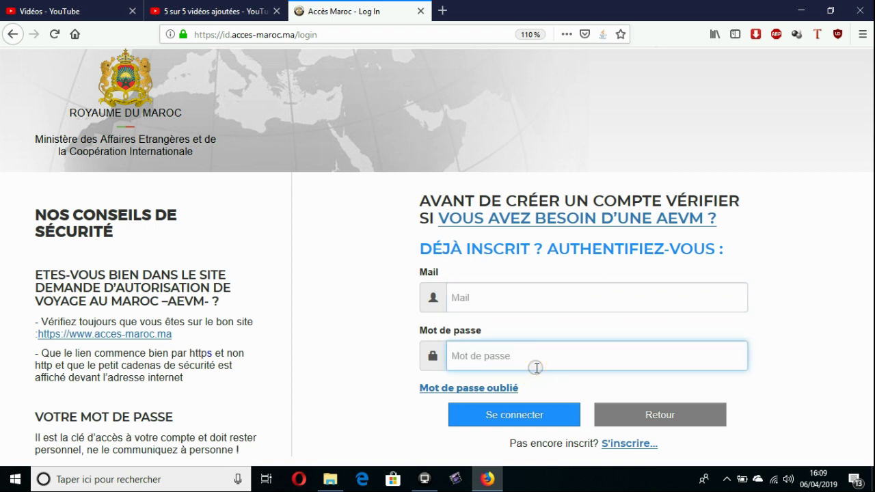
- Fill in the account's saved e-mail, enter the account password and sign in
{"action": "left_click", "coordinate": [474, 300]}
{"action": "type", "text": "t"}
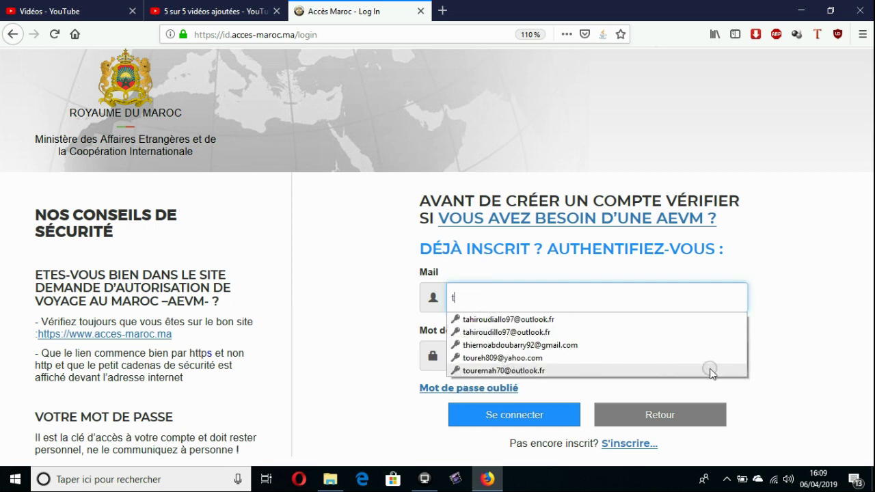
{"action": "left_click", "coordinate": [506, 370]}
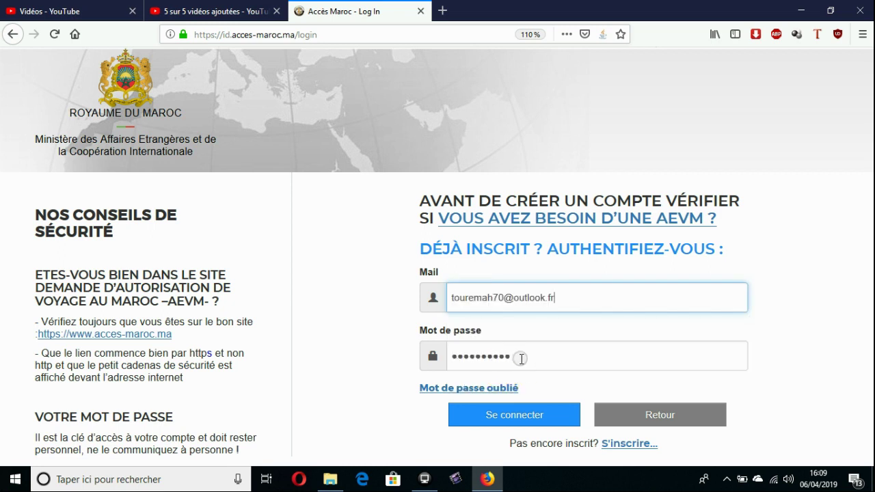
{"action": "double_click", "coordinate": [521, 358]}
{"action": "type", "text": "••"}
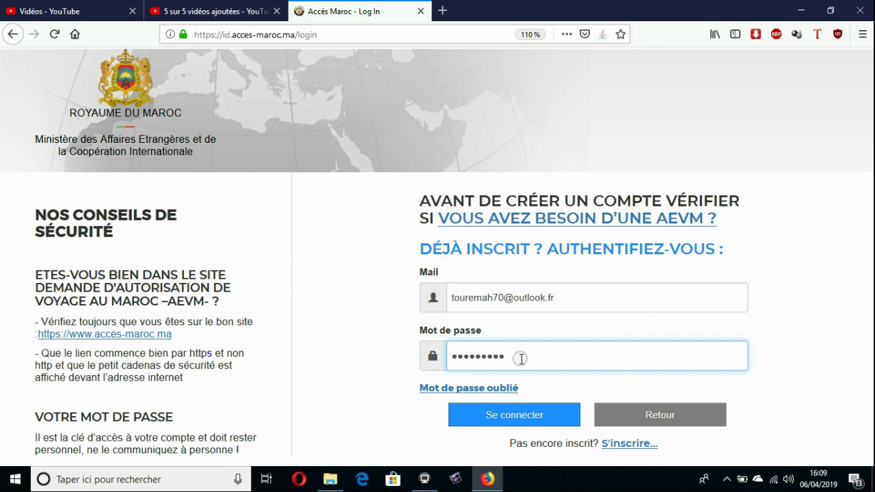
{"action": "left_click", "coordinate": [535, 418]}
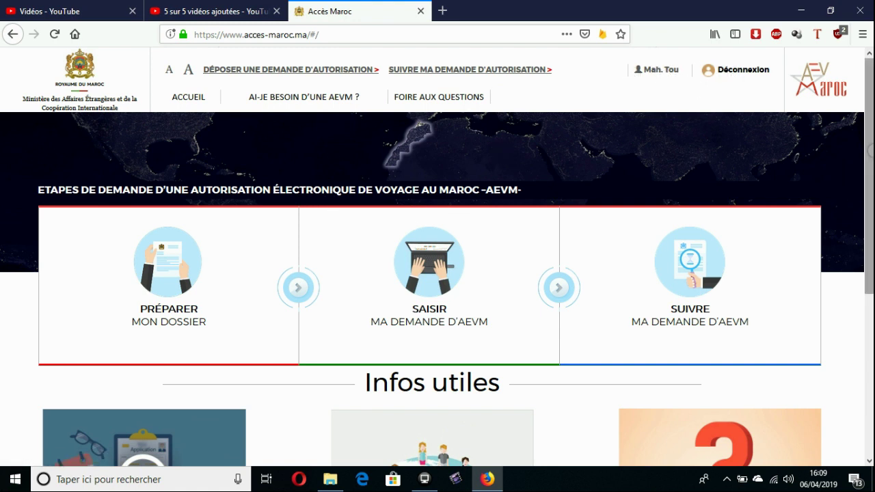
- Open the form for submitting a travel authorisation request (Déposer une demande d'autorisation)
{"action": "scroll", "coordinate": [868, 180], "scroll_direction": "down", "scroll_amount": 6}
{"action": "scroll", "coordinate": [791, 106], "scroll_direction": "up", "scroll_amount": 6}
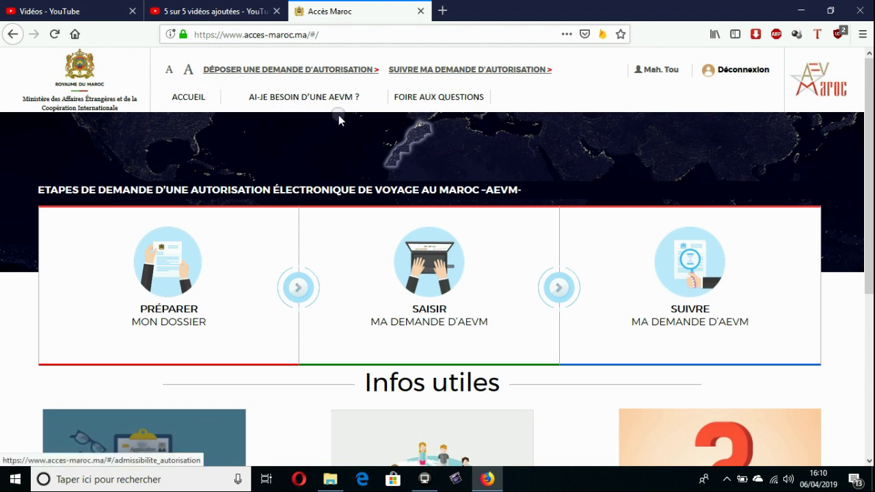
{"action": "left_click", "coordinate": [276, 71]}
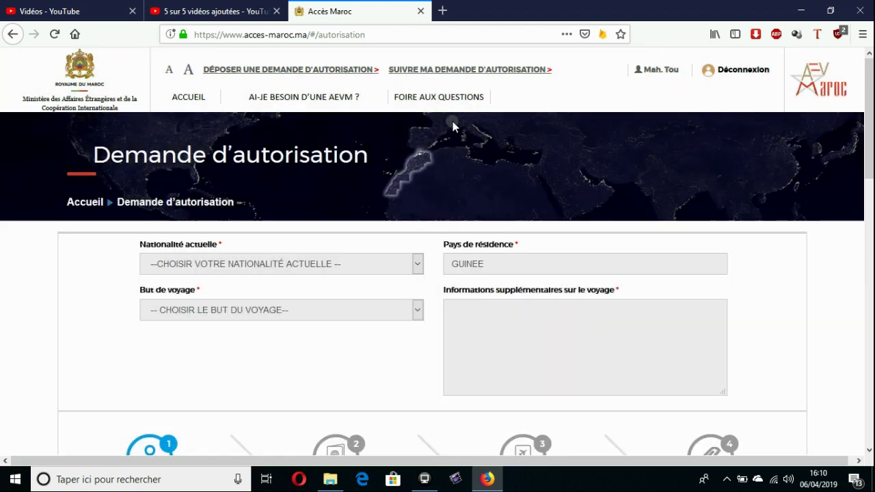
- Set the current nationality to GUINEE and check the available travel purposes without choosing one
{"action": "scroll", "coordinate": [478, 157], "scroll_direction": "down", "scroll_amount": 2}
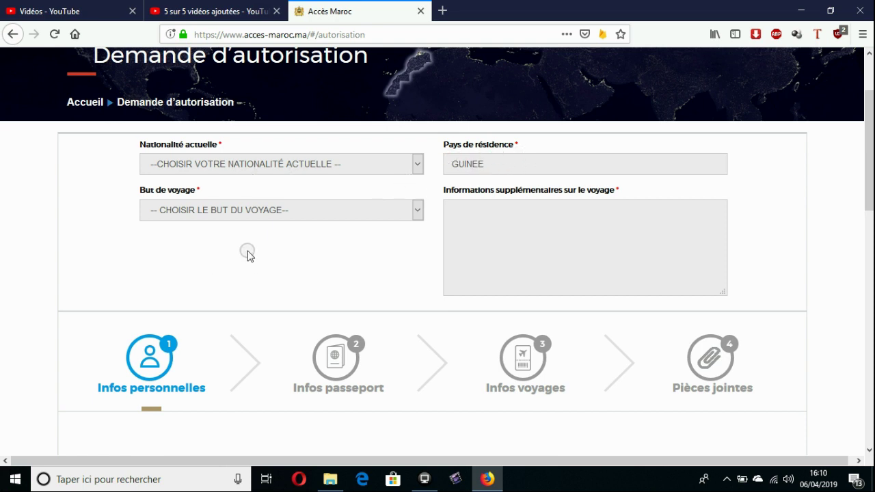
{"action": "left_click", "coordinate": [332, 164]}
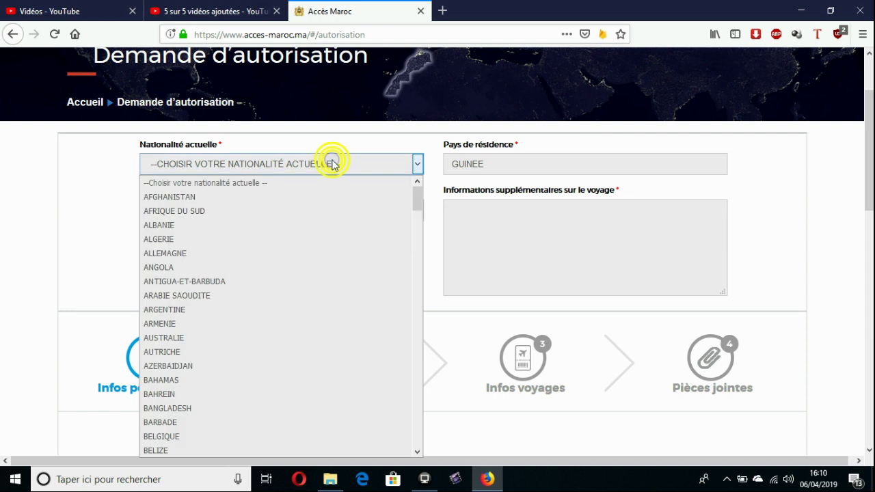
{"action": "type", "text": "guinee"}
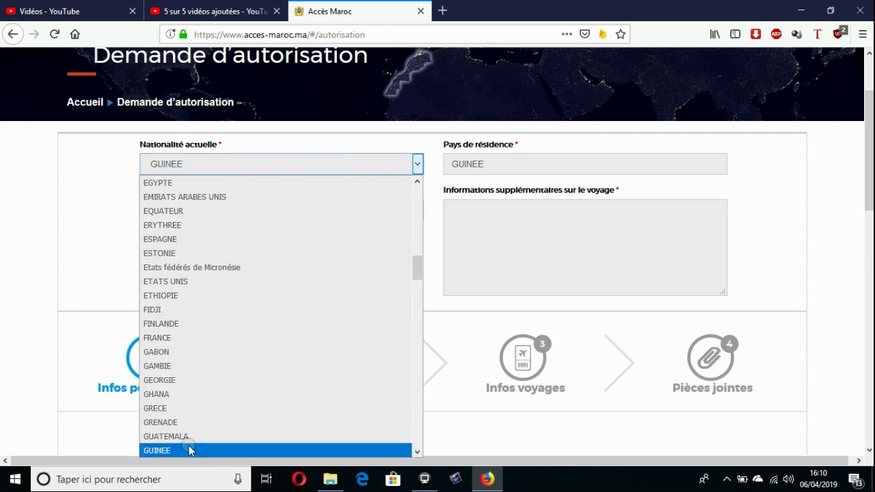
{"action": "left_click", "coordinate": [190, 451]}
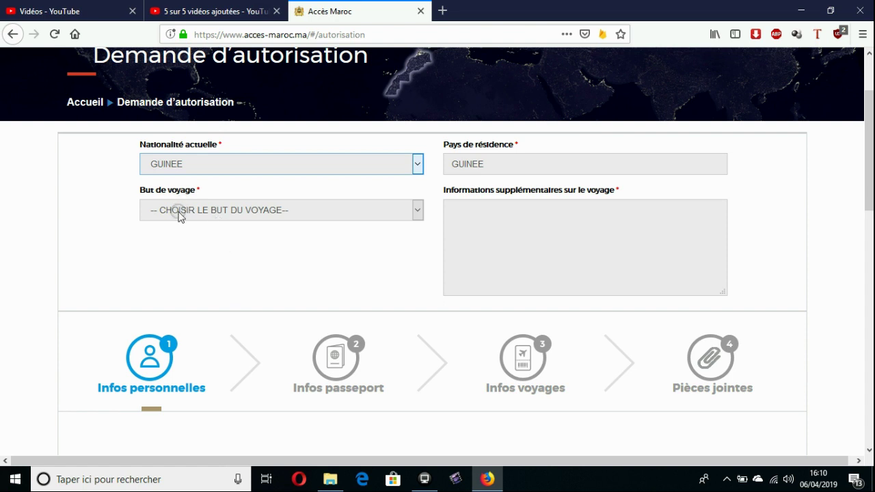
{"action": "left_click", "coordinate": [216, 209]}
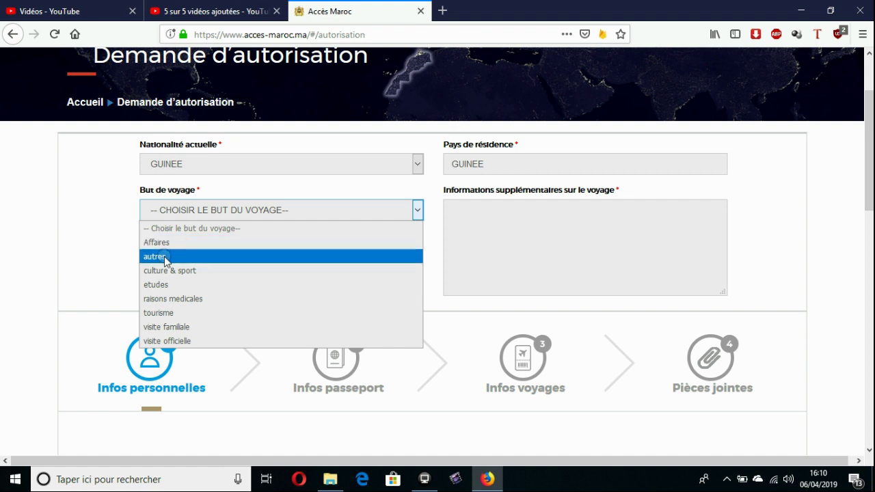
{"action": "left_click", "coordinate": [615, 239]}
- Examine the personal information fields, including the surname field and the marital status options, without choosing one
{"action": "scroll", "coordinate": [861, 229], "scroll_direction": "down", "scroll_amount": 4}
{"action": "scroll", "coordinate": [464, 253], "scroll_direction": "down", "scroll_amount": 3}
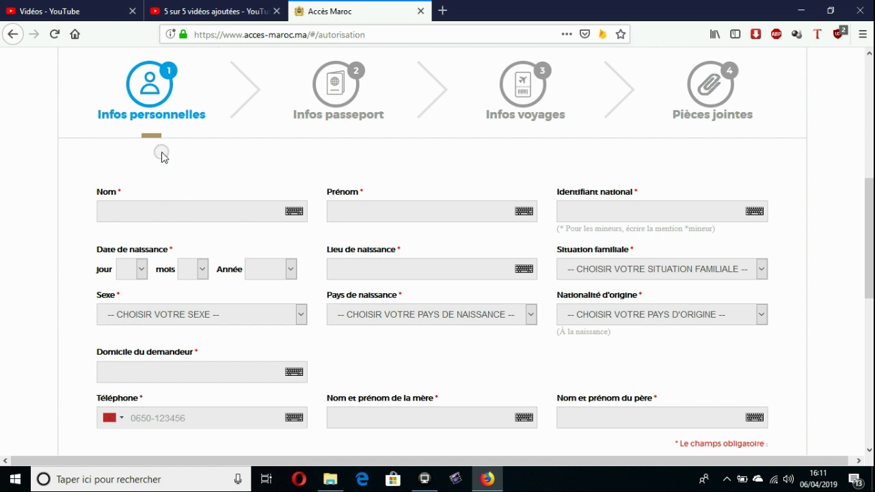
{"action": "left_click", "coordinate": [142, 217]}
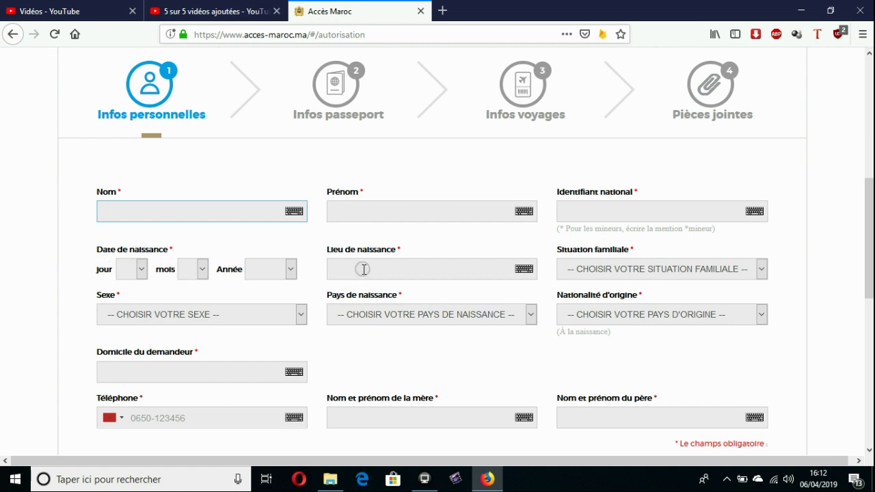
{"action": "left_click", "coordinate": [627, 270]}
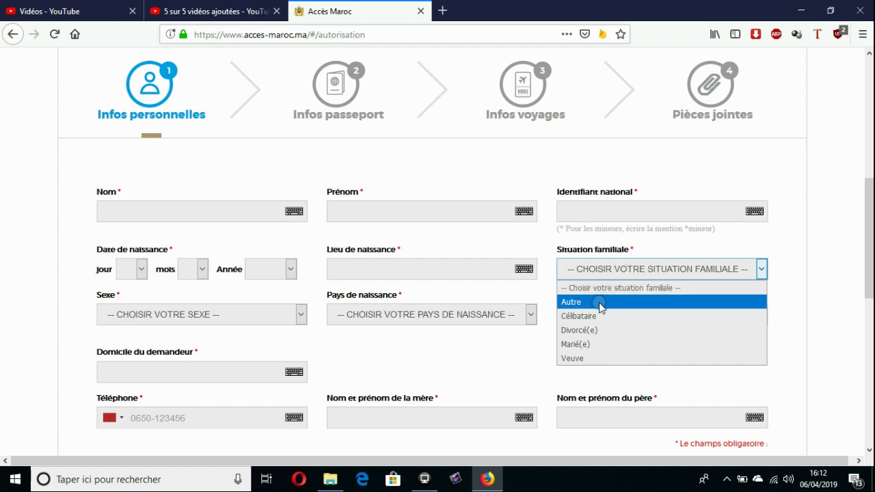
{"action": "left_click", "coordinate": [459, 352]}
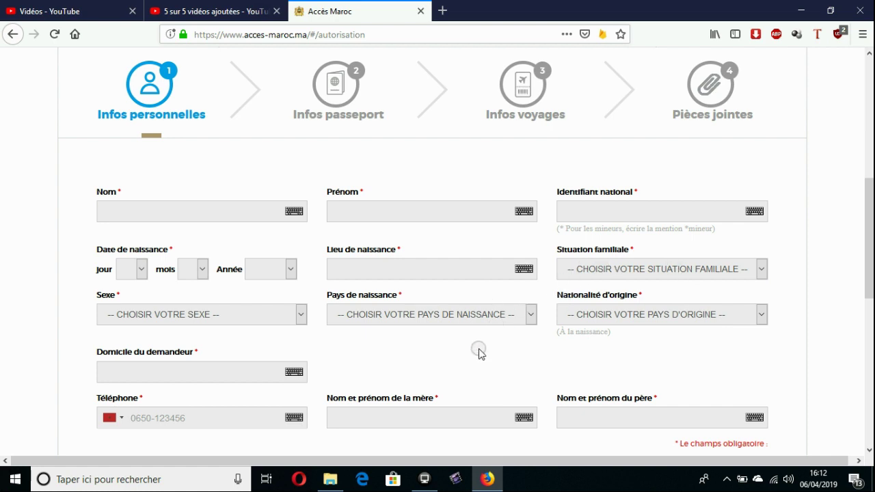
{"action": "scroll", "coordinate": [868, 239], "scroll_direction": "down", "scroll_amount": 2}
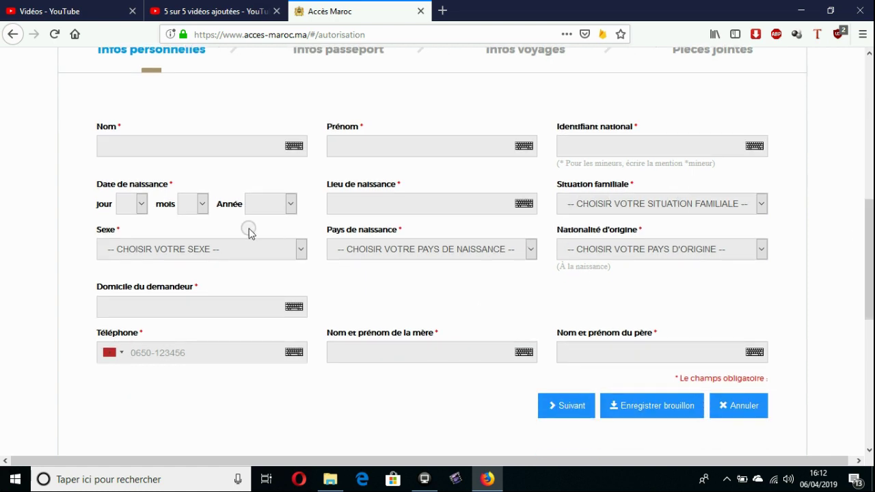
- Check the choices offered for sex, country of birth and nationality of origin, leaving all three unset
{"action": "left_click", "coordinate": [209, 247]}
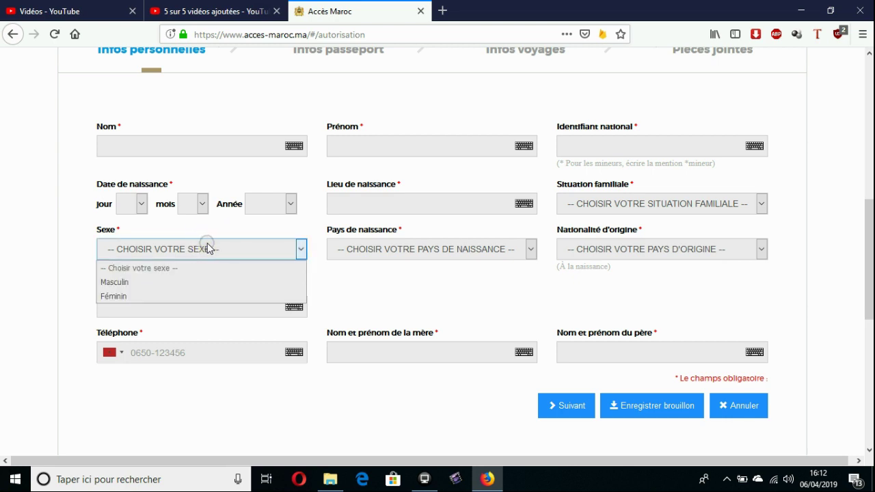
{"action": "left_click", "coordinate": [336, 299]}
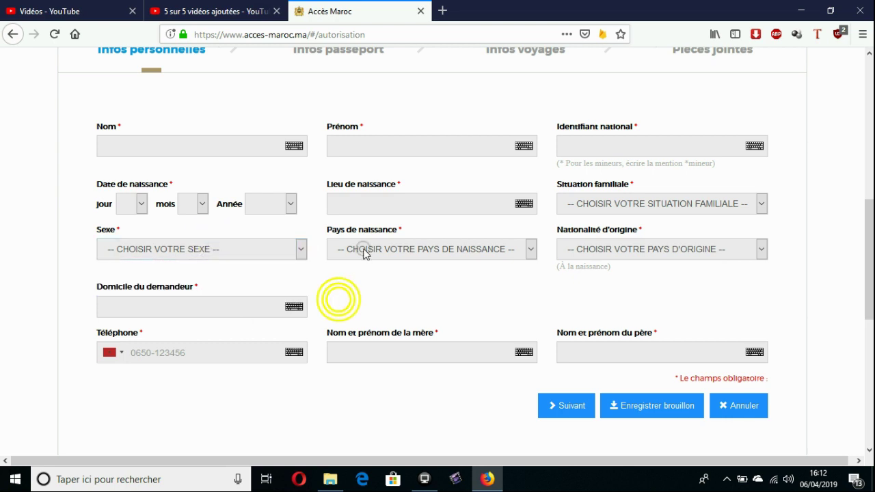
{"action": "left_click", "coordinate": [373, 251]}
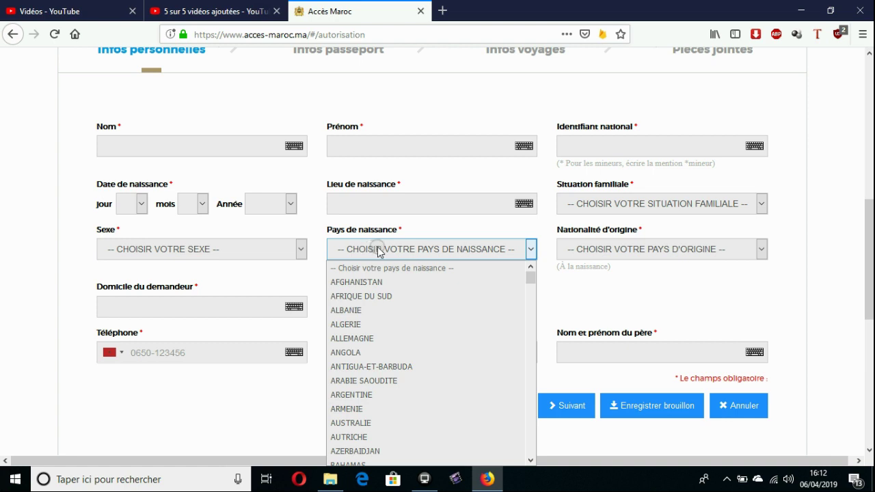
{"action": "left_click", "coordinate": [597, 250]}
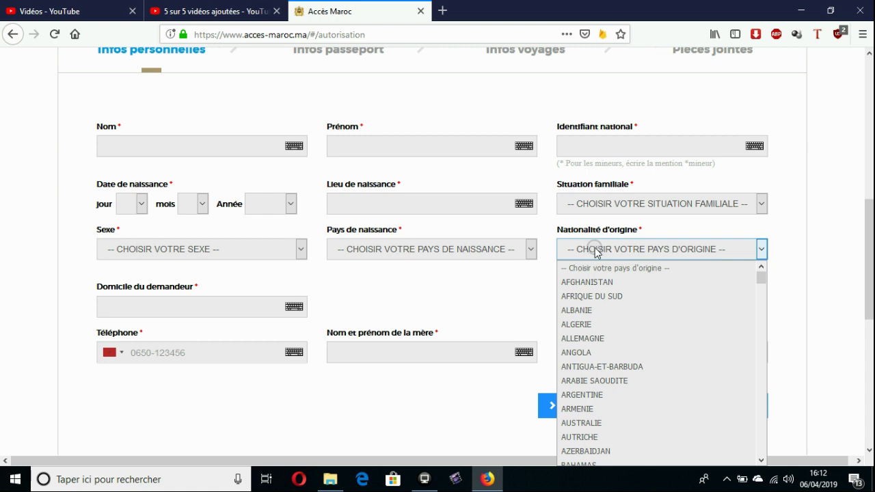
{"action": "left_click", "coordinate": [483, 280]}
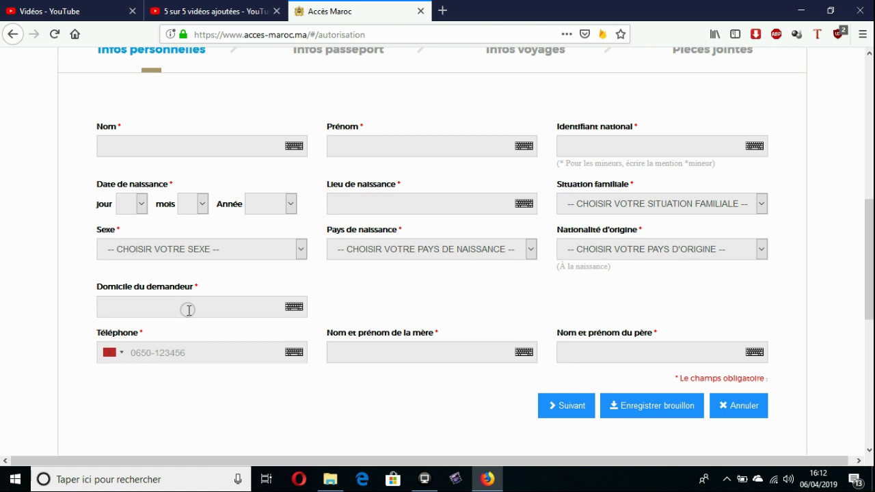
- Check the country codes offered for the telephone number and try to save the request as a draft
{"action": "scroll", "coordinate": [188, 310], "scroll_direction": "down", "scroll_amount": 2}
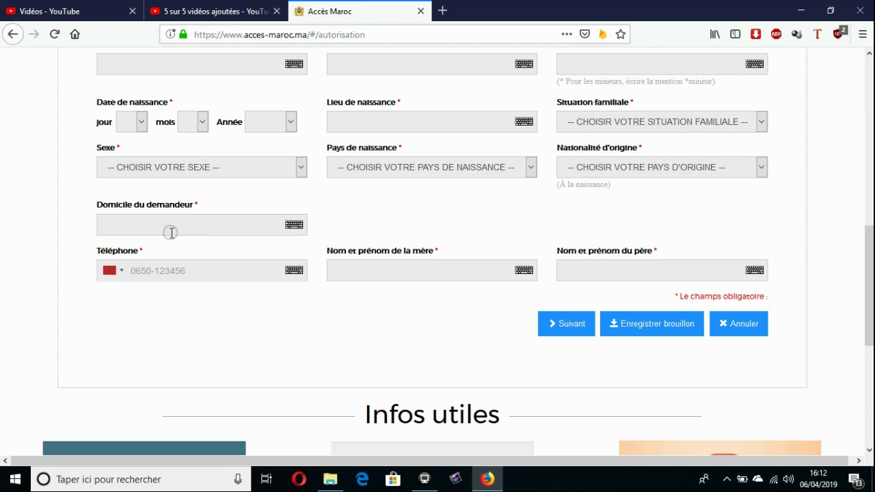
{"action": "left_click", "coordinate": [108, 272]}
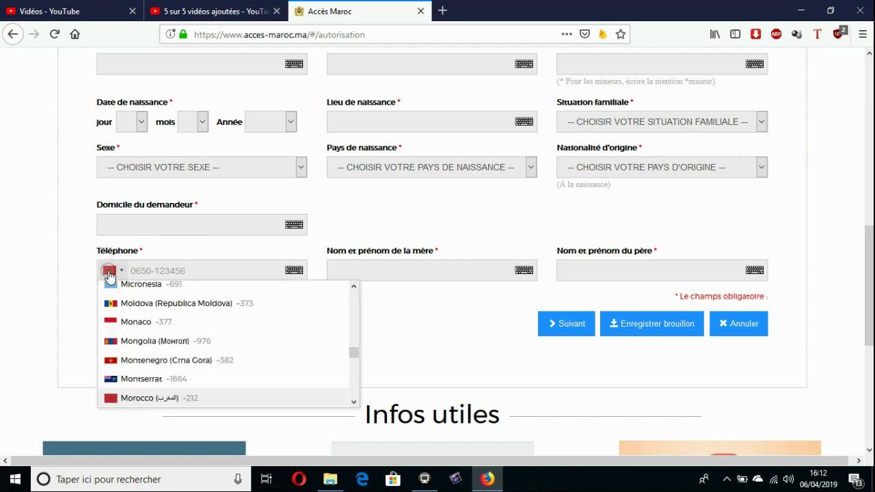
{"action": "left_click", "coordinate": [179, 268]}
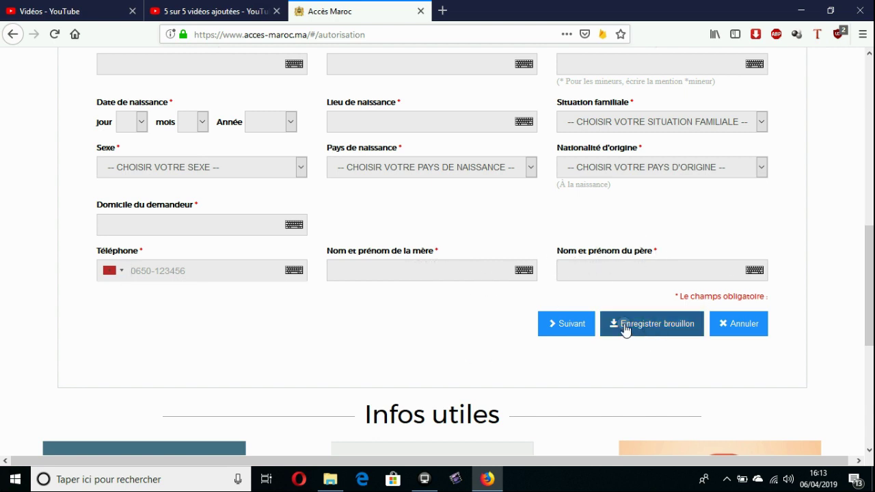
{"action": "left_click", "coordinate": [656, 332]}
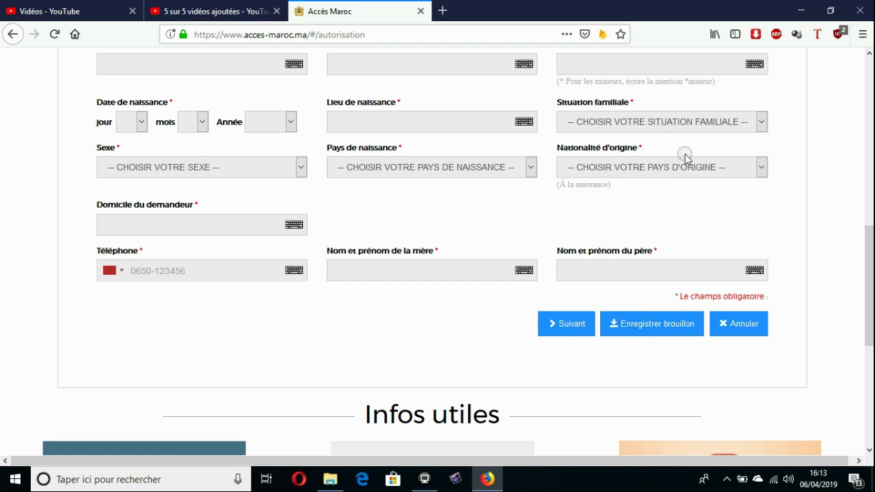
- Continue from the personal information to the passport information section (Infos passeport) of the request
{"action": "left_click_drag", "start_coordinate": [869, 277], "coordinate": [865, 266]}
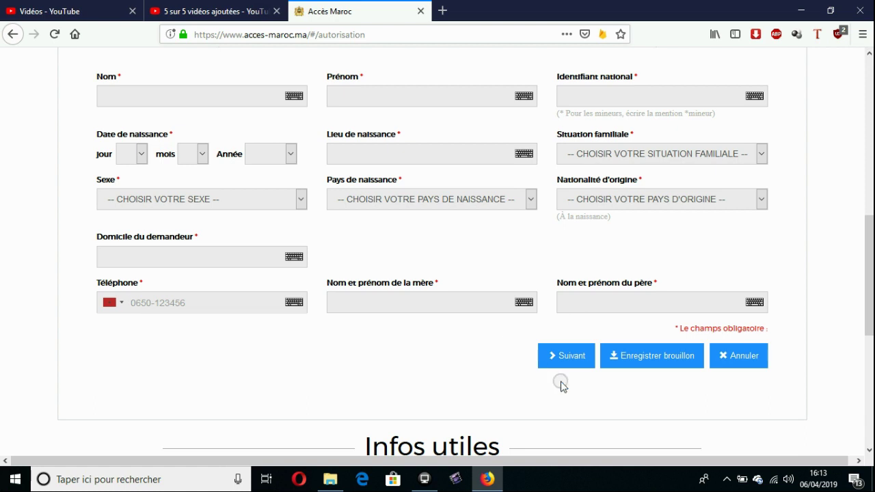
{"action": "left_click", "coordinate": [571, 361]}
{"action": "mouse_move", "coordinate": [869, 199]}
{"action": "left_mouse_down"}
{"action": "mouse_move", "coordinate": [869, 297]}
{"action": "mouse_move", "coordinate": [867, 212]}
{"action": "left_mouse_up"}
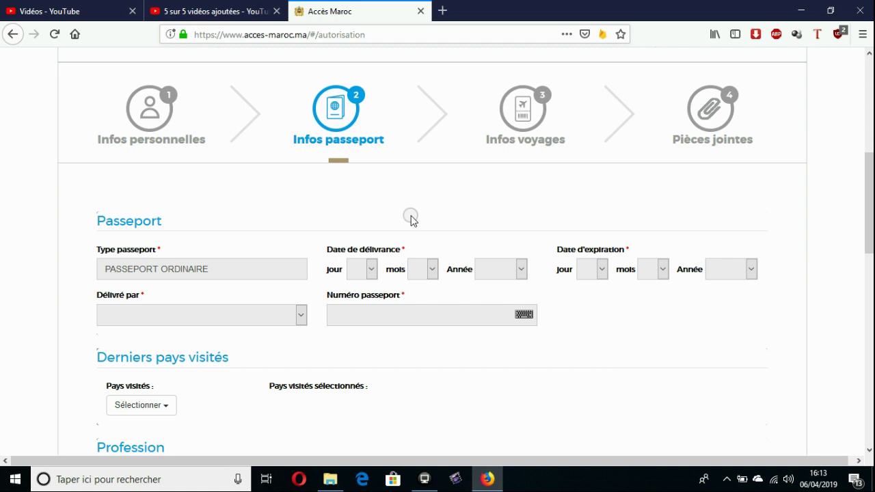
- Go on to the travel information section and check the stay duration field and the means of transport options
{"action": "mouse_move", "coordinate": [870, 186]}
{"action": "left_mouse_down"}
{"action": "mouse_move", "coordinate": [869, 205]}
{"action": "mouse_move", "coordinate": [869, 197]}
{"action": "left_mouse_up"}
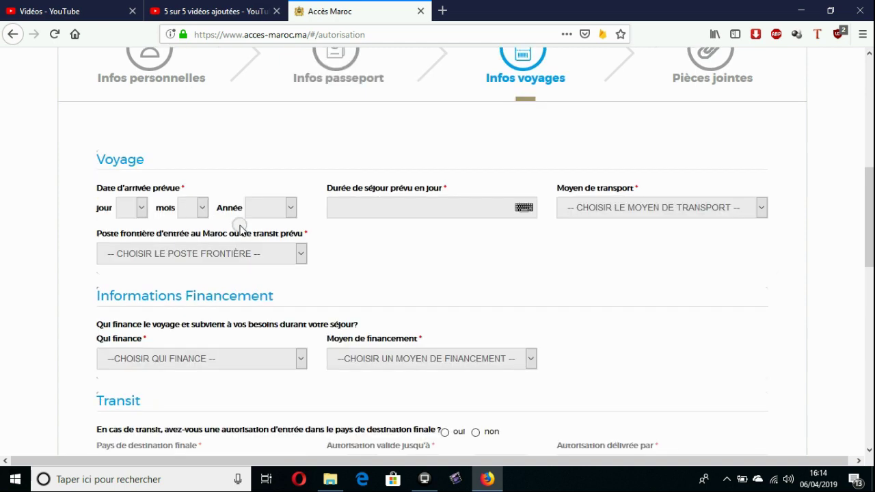
{"action": "left_click", "coordinate": [451, 204]}
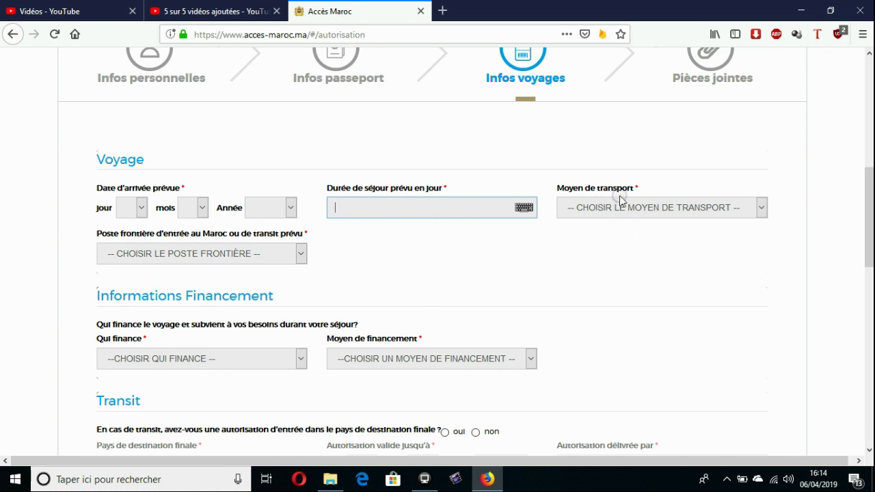
{"action": "scroll", "coordinate": [869, 196], "scroll_direction": "up", "scroll_amount": 2}
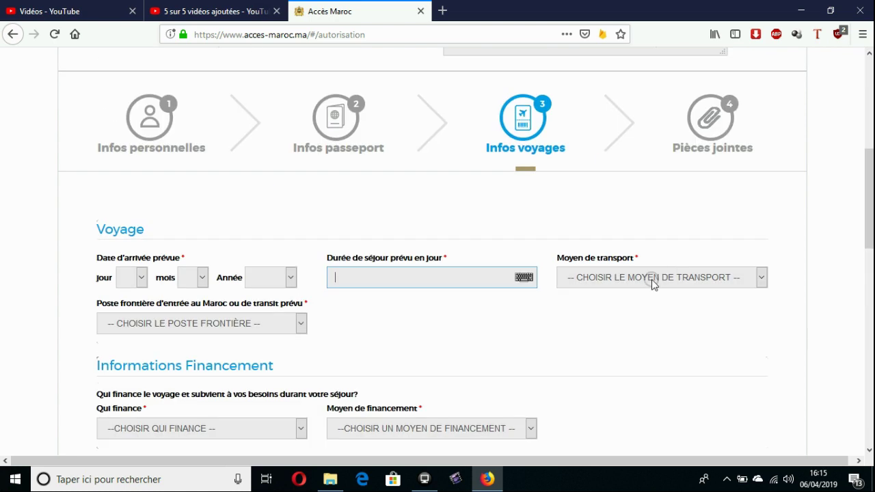
{"action": "left_click", "coordinate": [653, 280]}
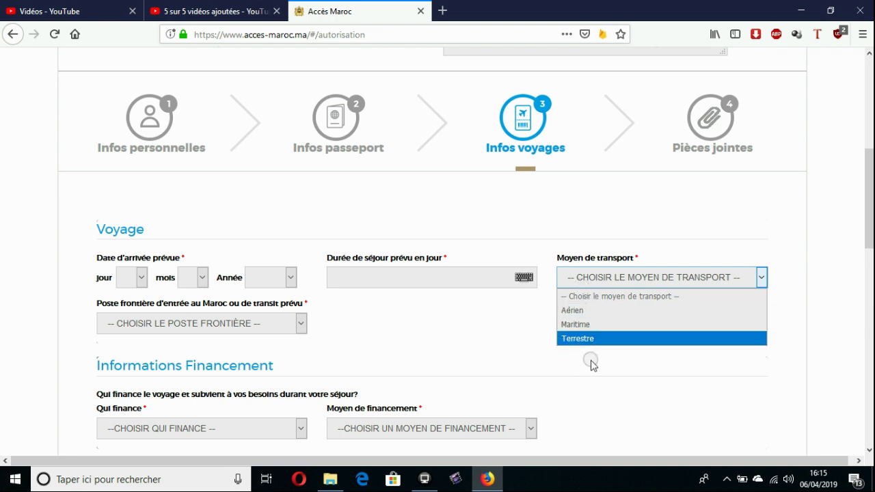
{"action": "left_click", "coordinate": [461, 319]}
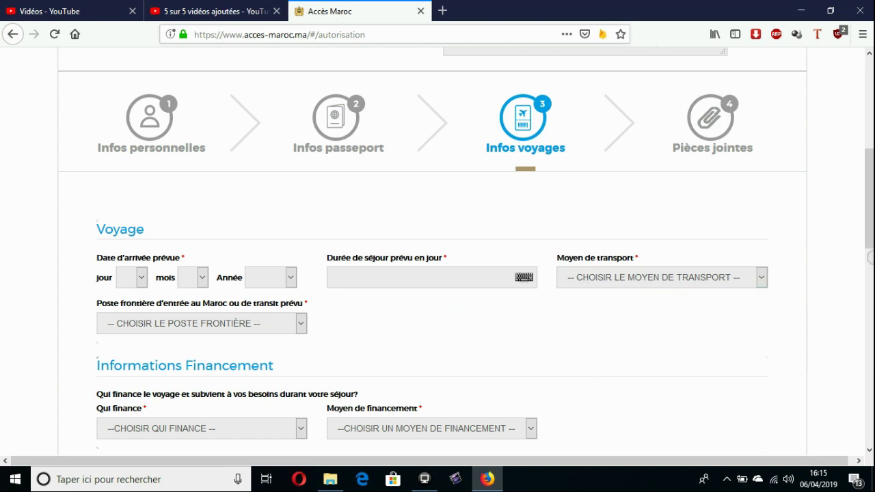
- Set the planned border post of entry to Morocco to Aéroport Mohammed V de Casablanca in the travel information
{"action": "left_click_drag", "start_coordinate": [867, 219], "coordinate": [868, 249]}
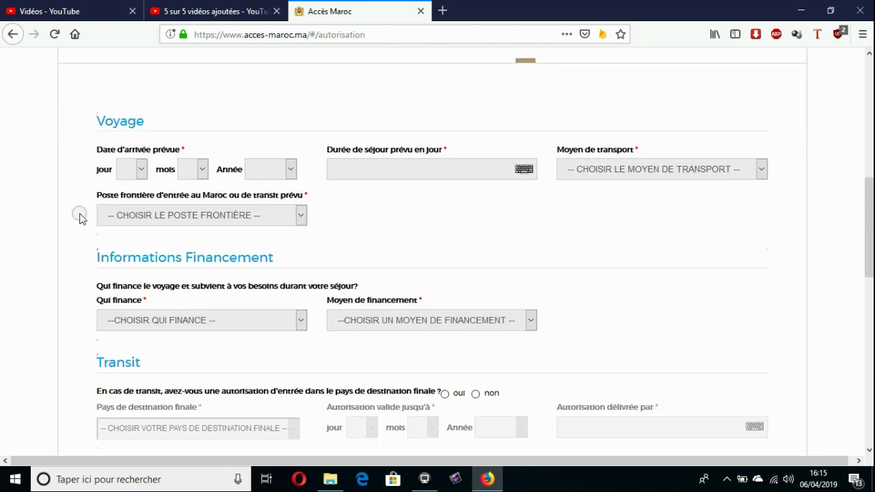
{"action": "left_click", "coordinate": [135, 206]}
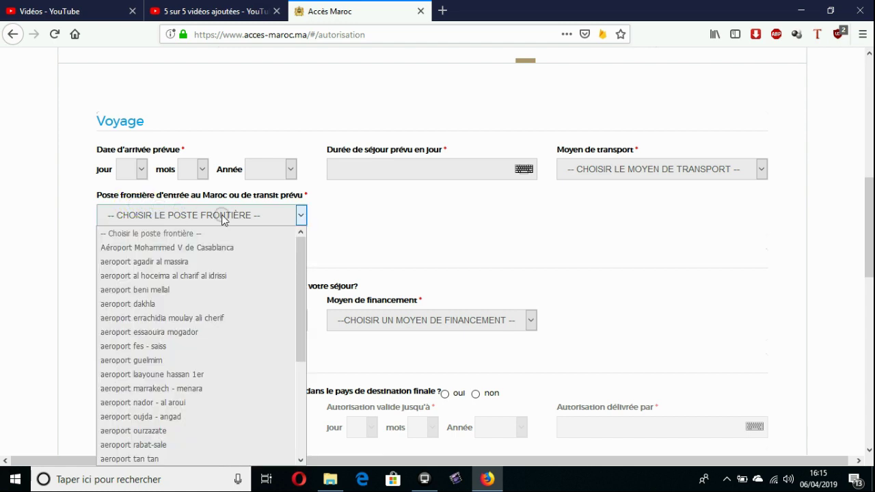
{"action": "left_click", "coordinate": [400, 223]}
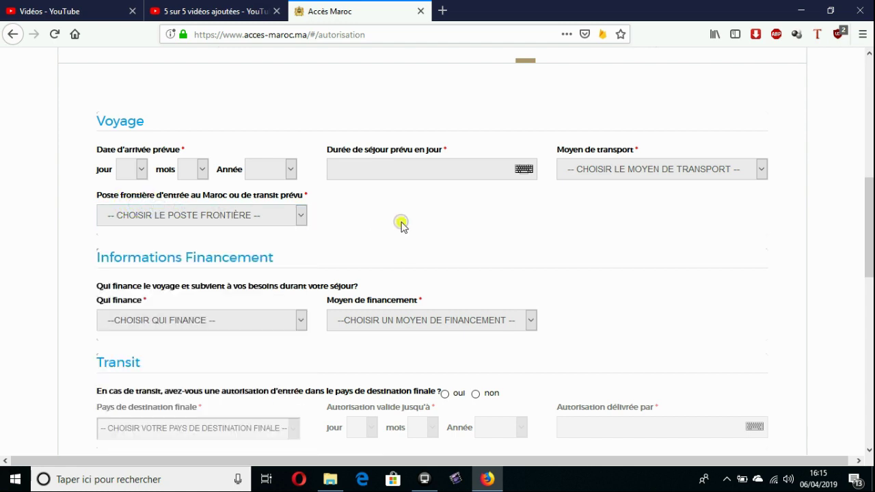
{"action": "left_click", "coordinate": [261, 220]}
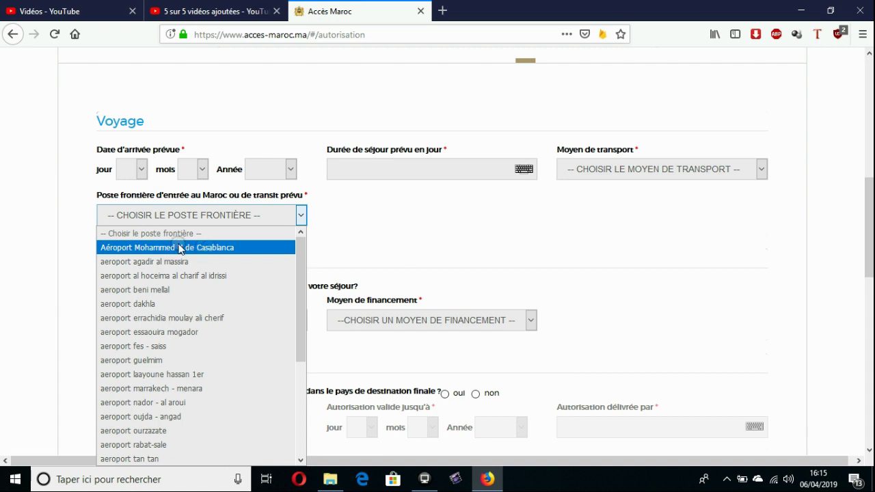
{"action": "left_click", "coordinate": [404, 234]}
{"action": "left_click", "coordinate": [282, 213]}
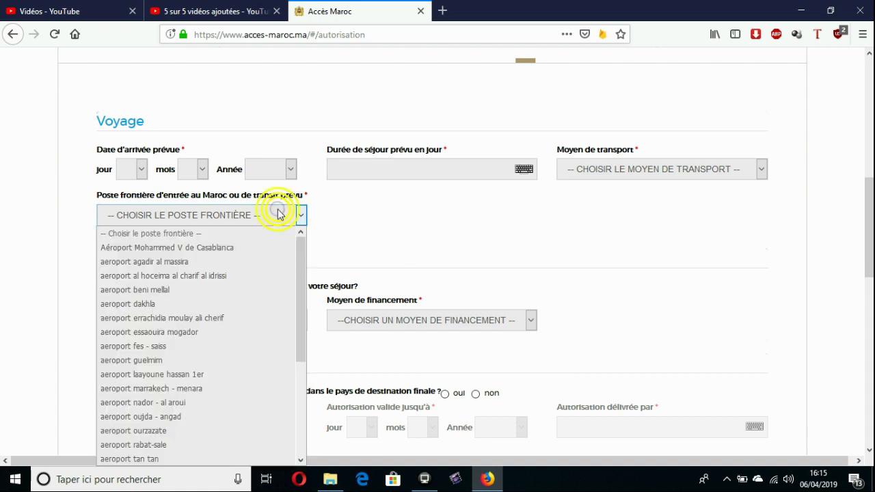
{"action": "left_click", "coordinate": [218, 247]}
- Check the choices offered for who finances the trip and for the means of financing, leaving both unset
{"action": "scroll", "coordinate": [243, 140], "scroll_direction": "down", "scroll_amount": 4}
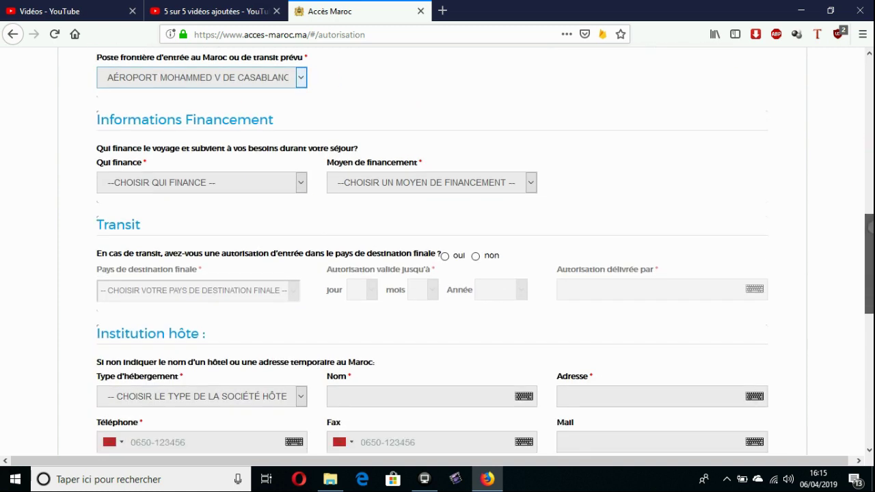
{"action": "left_click", "coordinate": [197, 186]}
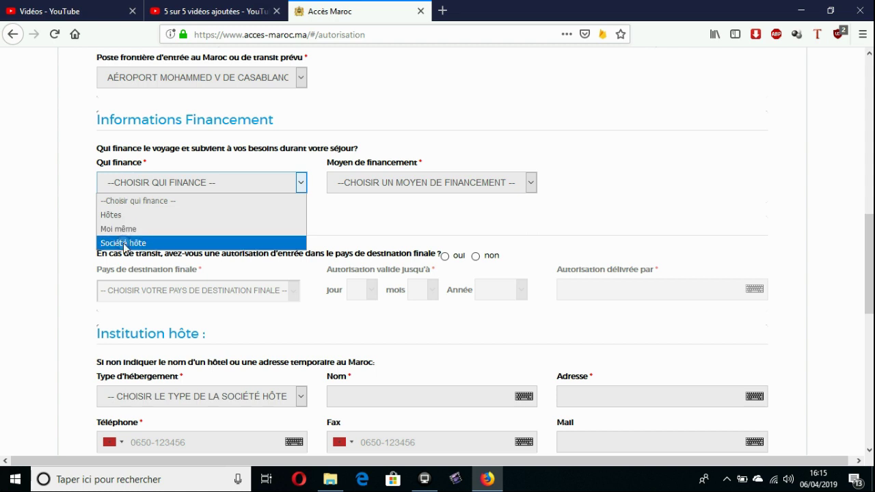
{"action": "left_click", "coordinate": [408, 228]}
{"action": "left_click", "coordinate": [381, 180]}
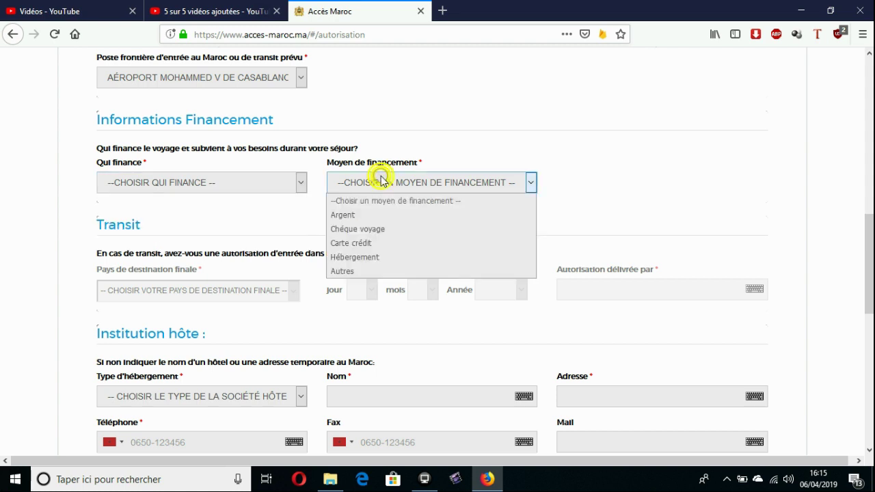
{"action": "left_click", "coordinate": [669, 171]}
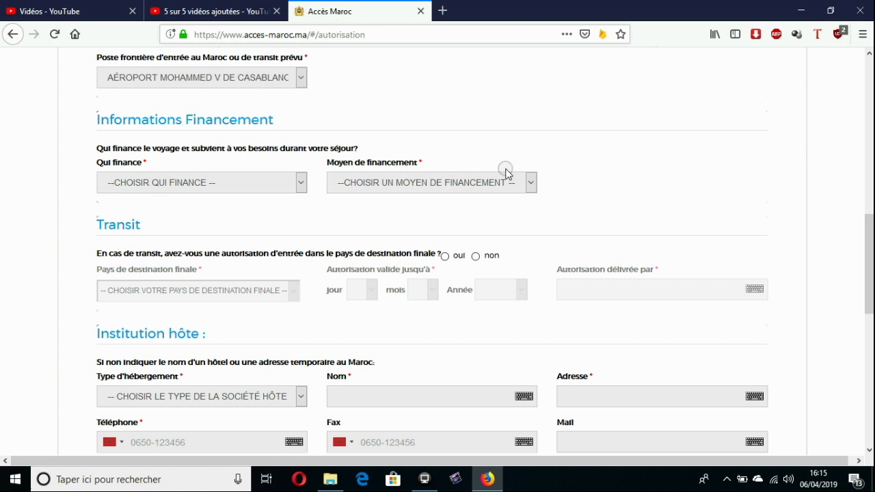
{"action": "left_click", "coordinate": [480, 176]}
{"action": "left_click", "coordinate": [680, 188]}
- Set the host institution's accommodation type to Hôtel and go through its name and address fields without filling them in
{"action": "scroll", "coordinate": [816, 279], "scroll_direction": "down", "scroll_amount": 4}
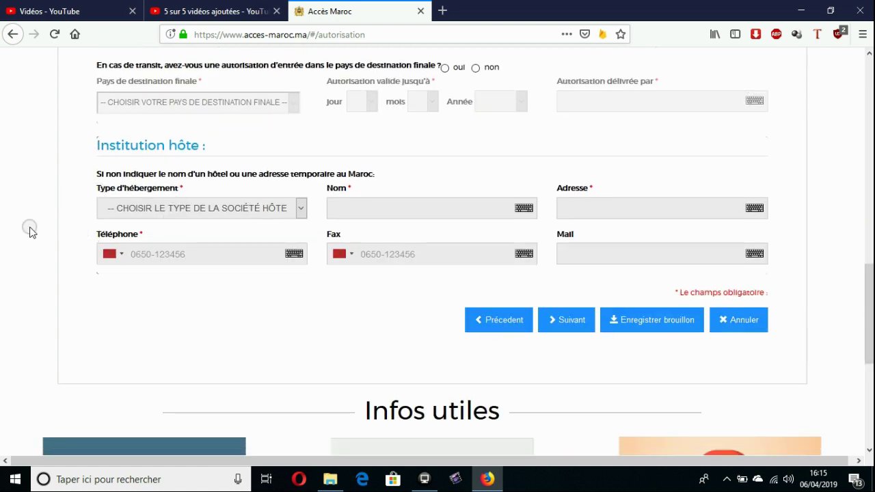
{"action": "left_click", "coordinate": [181, 218]}
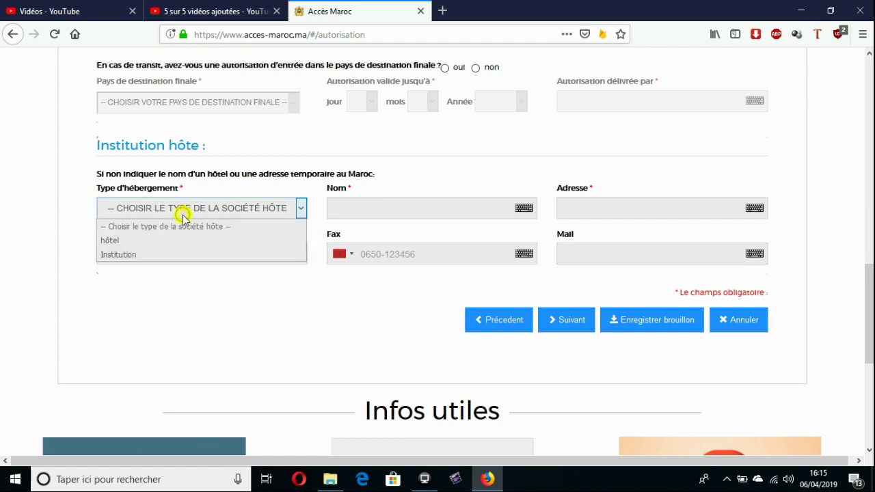
{"action": "left_click", "coordinate": [143, 241]}
{"action": "left_click", "coordinate": [355, 209]}
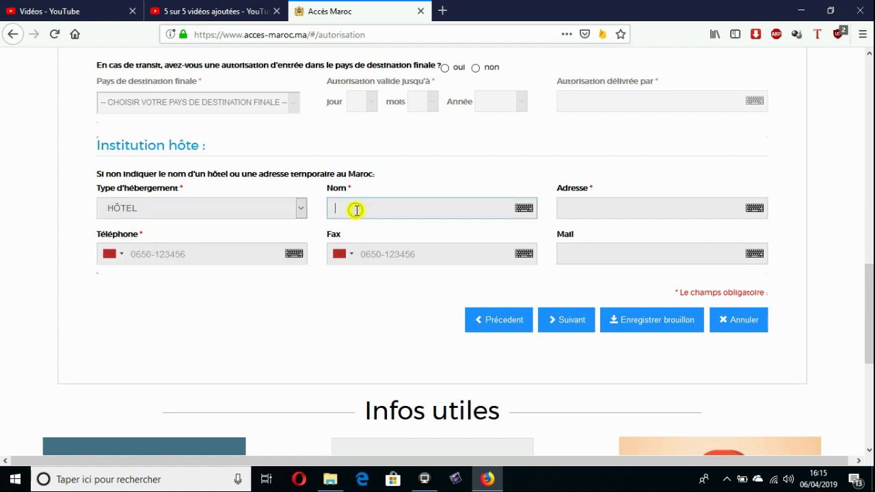
{"action": "left_click", "coordinate": [621, 199]}
{"action": "left_click", "coordinate": [226, 208]}
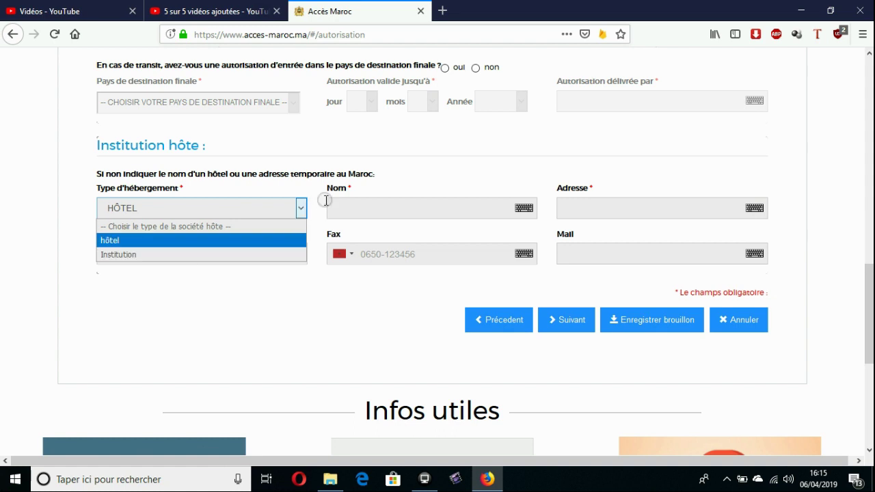
{"action": "left_click", "coordinate": [279, 208]}
{"action": "left_click", "coordinate": [358, 198]}
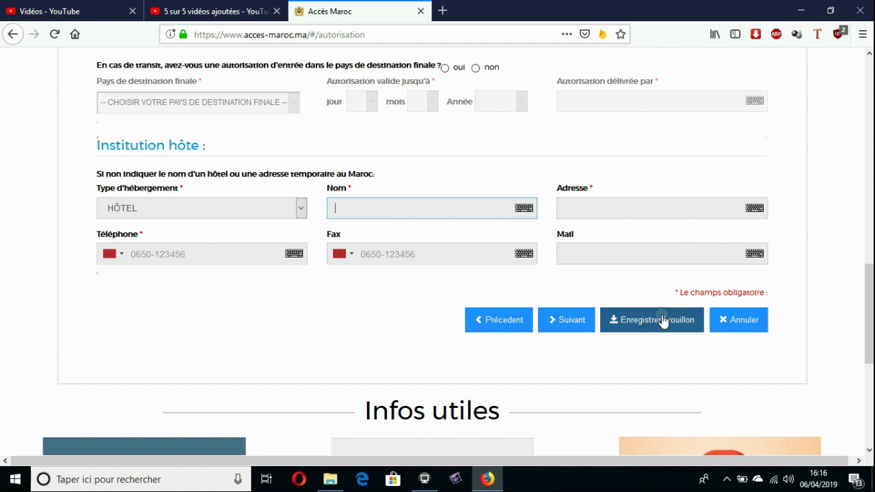
- Continue to the attachments section (Pièces jointes) and look over the upload areas for the photo and passport page
{"action": "left_click", "coordinate": [569, 328]}
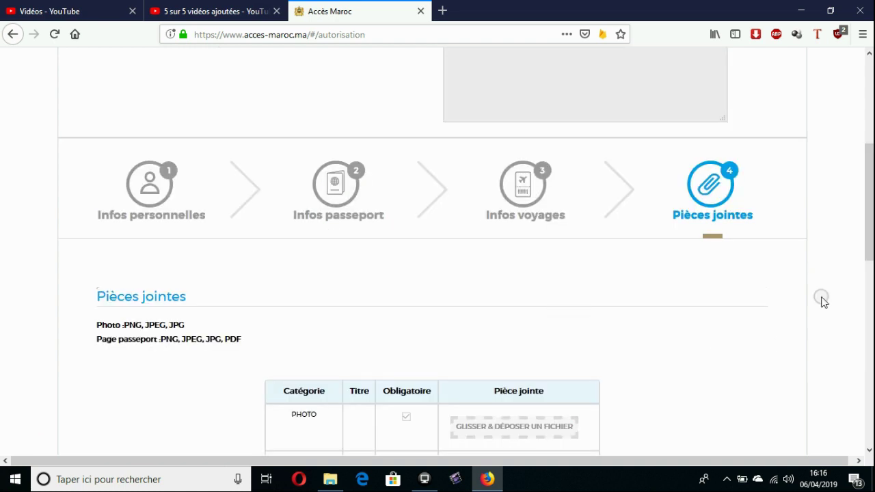
{"action": "scroll", "coordinate": [861, 221], "scroll_direction": "down", "scroll_amount": 2}
{"action": "left_click_drag", "start_coordinate": [863, 222], "coordinate": [865, 241]}
{"action": "left_click", "coordinate": [534, 288]}
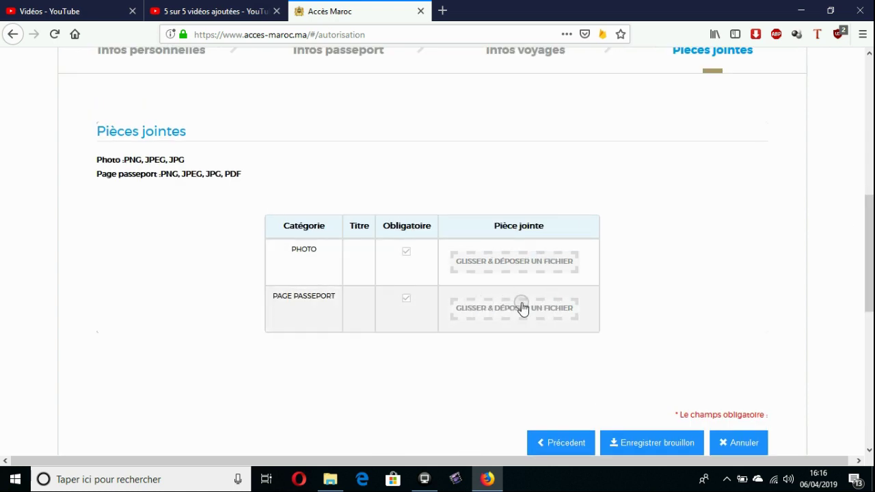
{"action": "left_click", "coordinate": [451, 261]}
{"action": "left_click", "coordinate": [438, 407]}
- Attach the Bernard-Arnault picture from the Images folder as the request's photo
{"action": "left_click", "coordinate": [330, 479]}
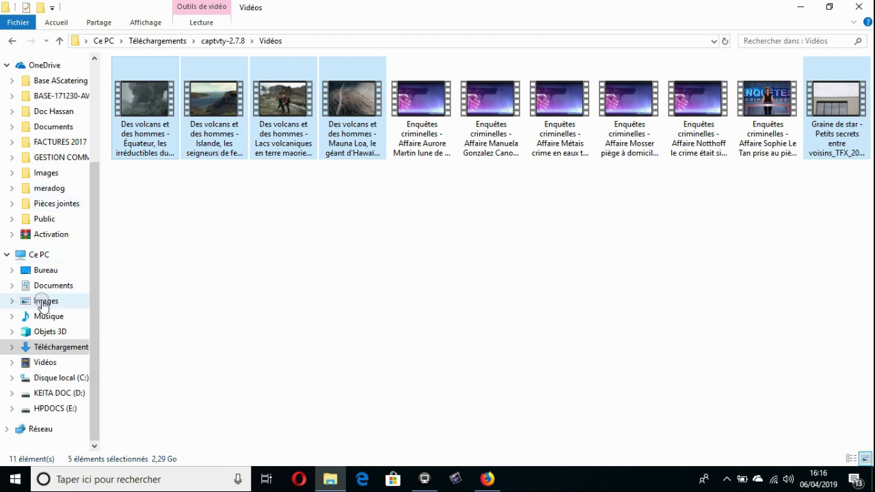
{"action": "left_click", "coordinate": [45, 301]}
{"action": "left_click_drag", "start_coordinate": [272, 214], "coordinate": [484, 261]}
{"action": "left_click", "coordinate": [493, 266]}
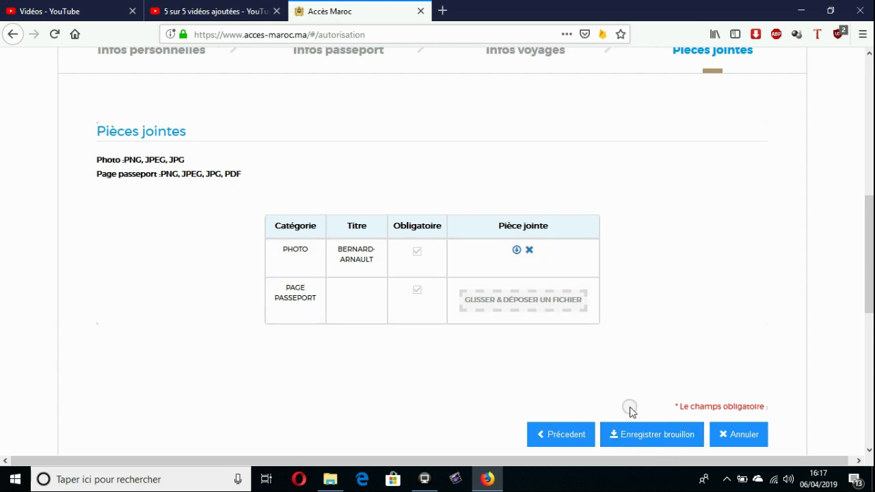
- Set the means of transport to Aérien in the travel information section
{"action": "left_click_drag", "start_coordinate": [869, 257], "coordinate": [849, 137]}
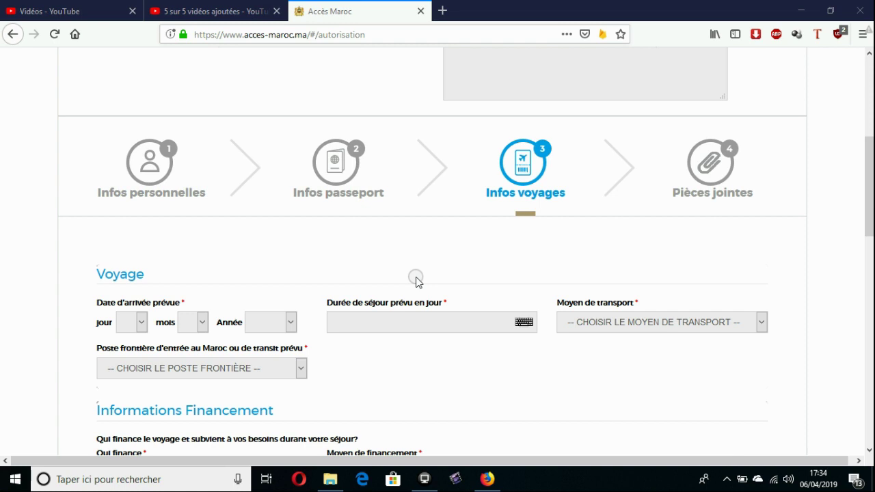
{"action": "left_click_drag", "start_coordinate": [869, 212], "coordinate": [869, 224]}
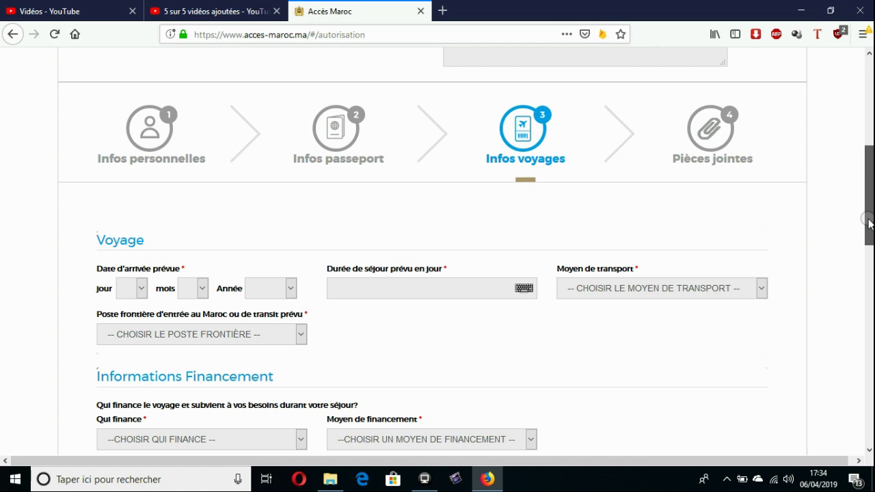
{"action": "left_click_drag", "start_coordinate": [869, 223], "coordinate": [872, 260]}
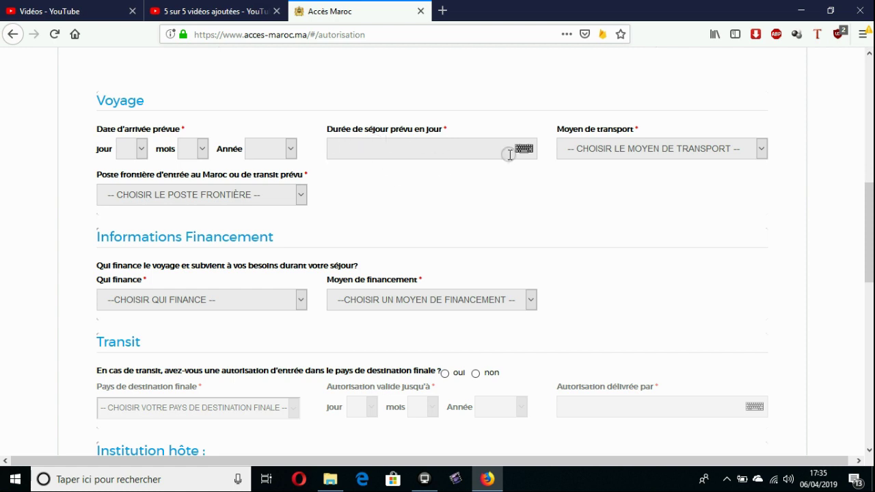
{"action": "left_click", "coordinate": [632, 148]}
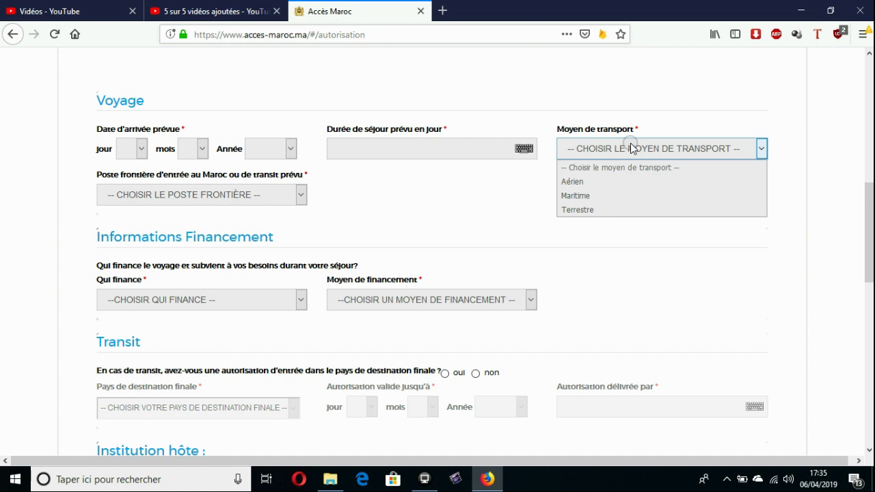
{"action": "left_click", "coordinate": [576, 182]}
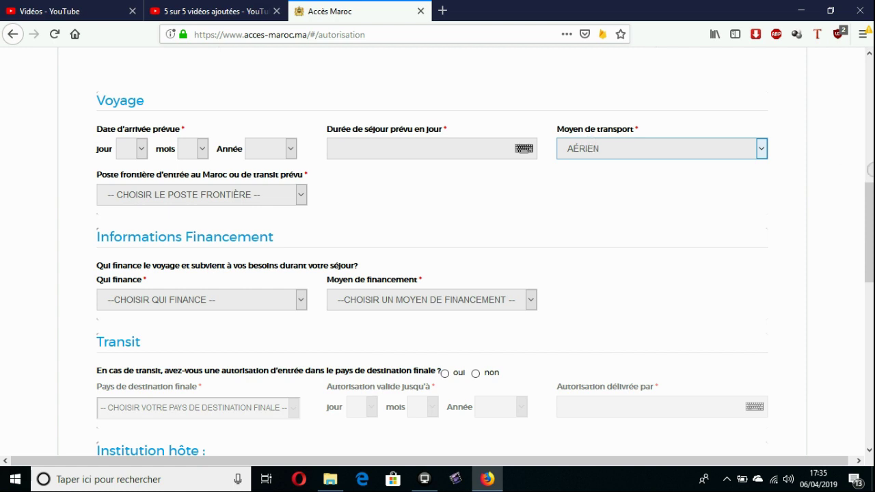
- Check the border post choices and the list of who finances the trip, leaving the border post unset
{"action": "left_click", "coordinate": [172, 190]}
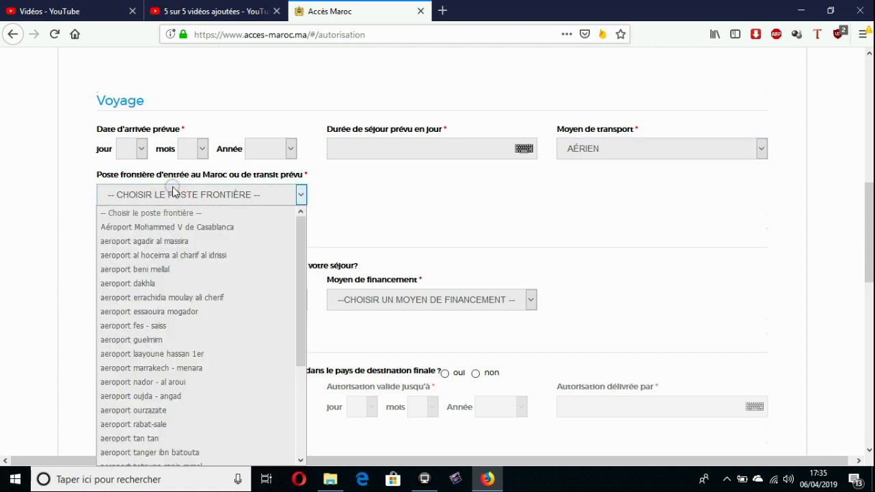
{"action": "left_click", "coordinate": [446, 221]}
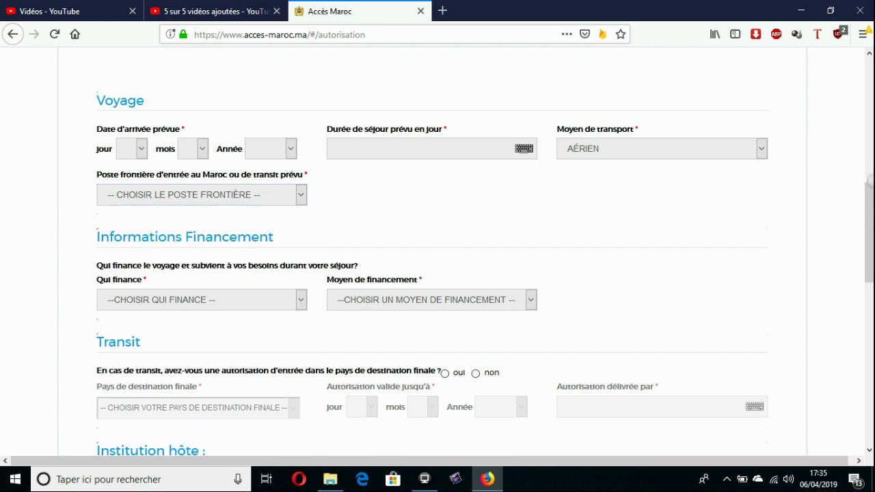
{"action": "scroll", "coordinate": [523, 172], "scroll_direction": "down", "scroll_amount": 3}
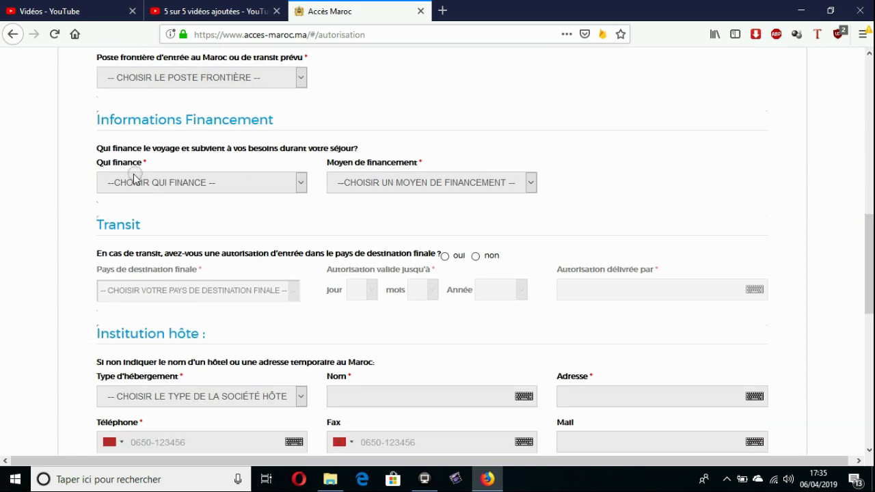
{"action": "left_click", "coordinate": [152, 185]}
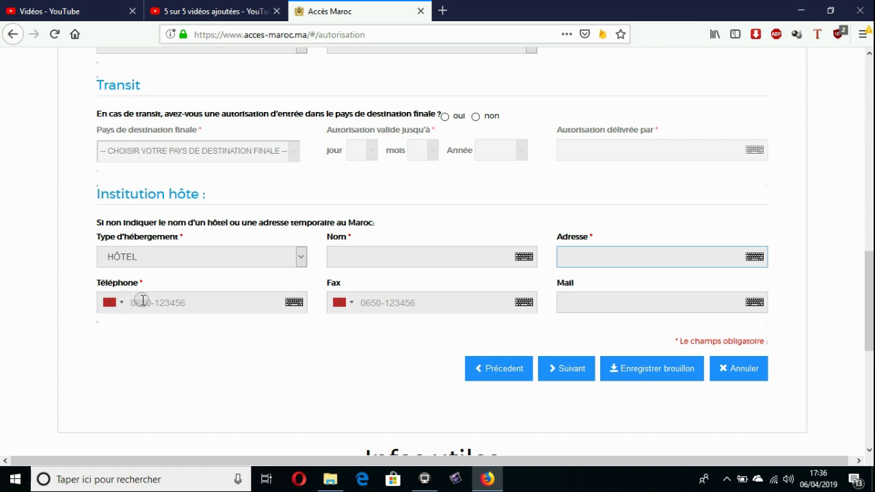
- Check the accommodation type choices, keeping Hôtel, and go through the host institution's address and telephone fields
{"action": "left_click", "coordinate": [189, 253]}
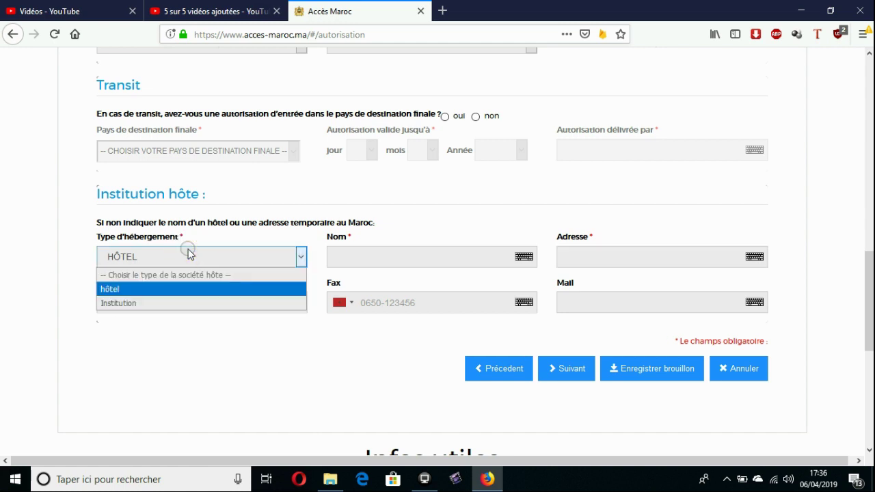
{"action": "left_click", "coordinate": [189, 252]}
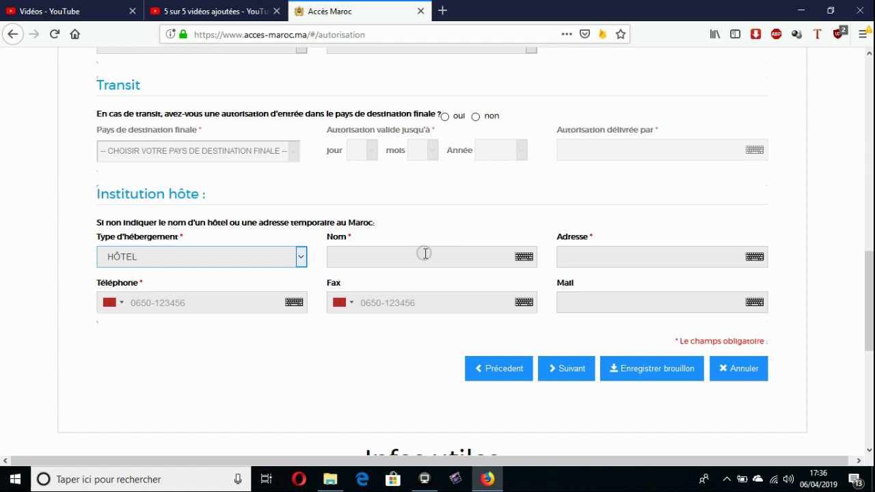
{"action": "left_click", "coordinate": [597, 257]}
{"action": "left_click", "coordinate": [195, 307]}
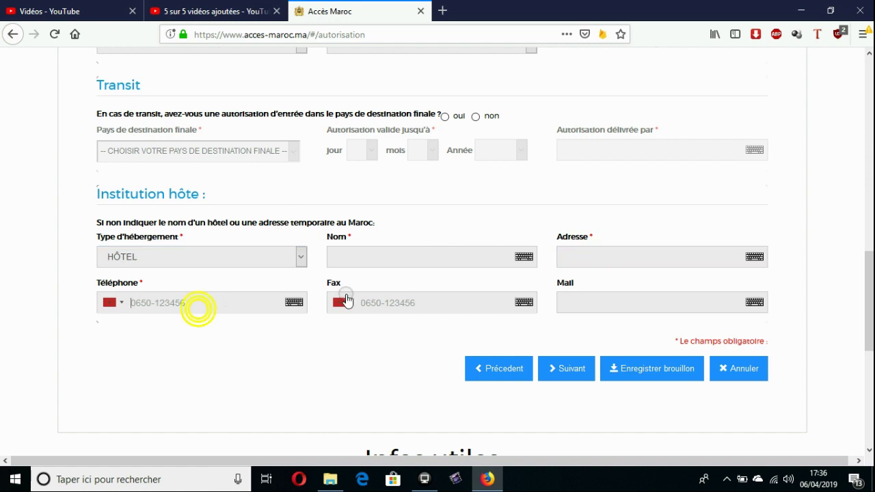
- Move on from the travel information to the attachments section and bring up the table of required files
{"action": "left_click", "coordinate": [634, 376]}
{"action": "left_click", "coordinate": [553, 375]}
{"action": "left_click", "coordinate": [555, 374]}
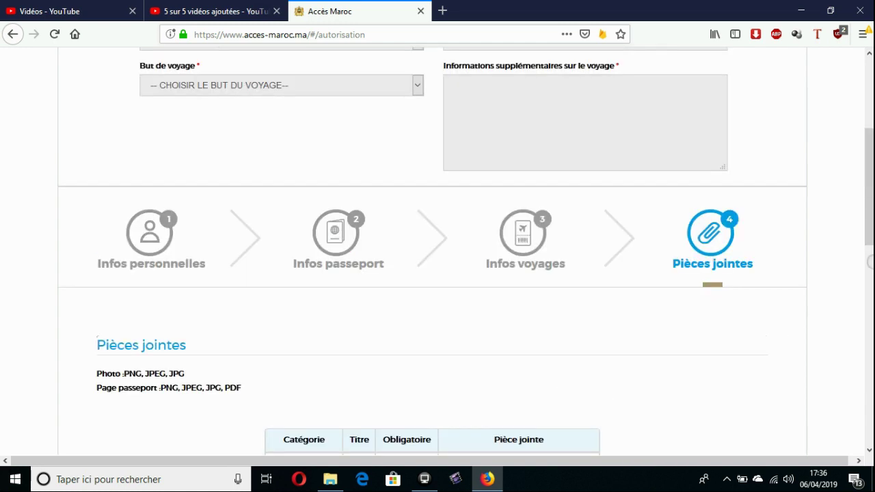
{"action": "scroll", "coordinate": [866, 210], "scroll_direction": "down", "scroll_amount": 3}
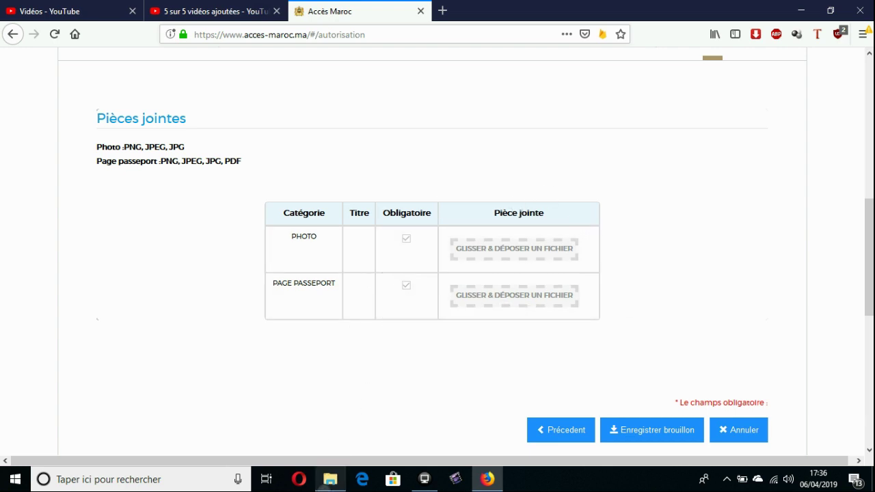
- Upload the Bernard-Arnault image from the Images folder into the Photo row of the attachments
{"action": "left_click", "coordinate": [330, 479]}
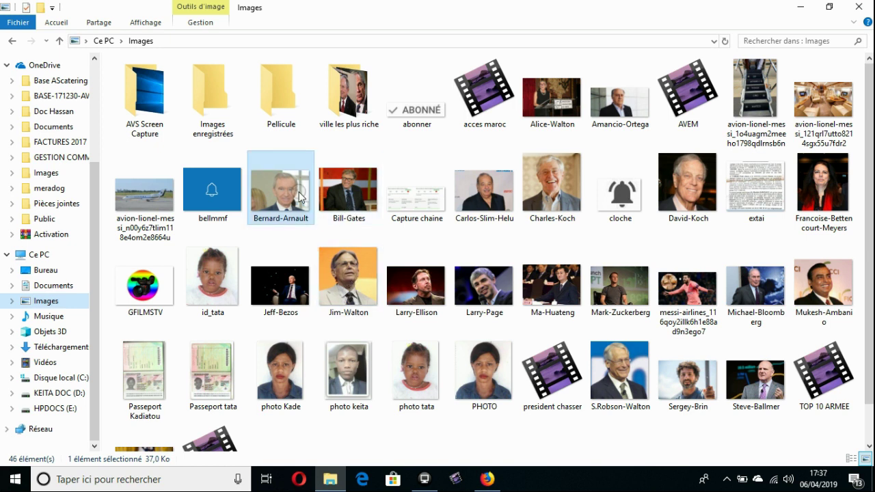
{"action": "left_click_drag", "start_coordinate": [298, 196], "coordinate": [488, 239]}
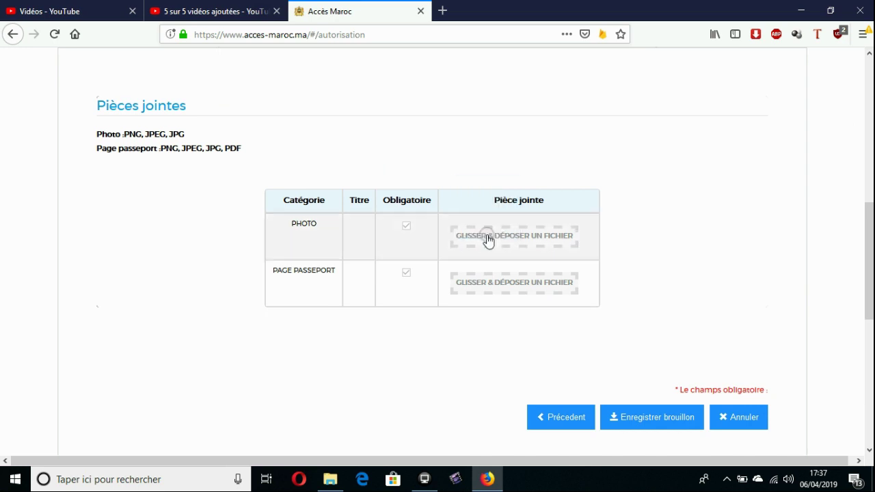
{"action": "left_click", "coordinate": [488, 239]}
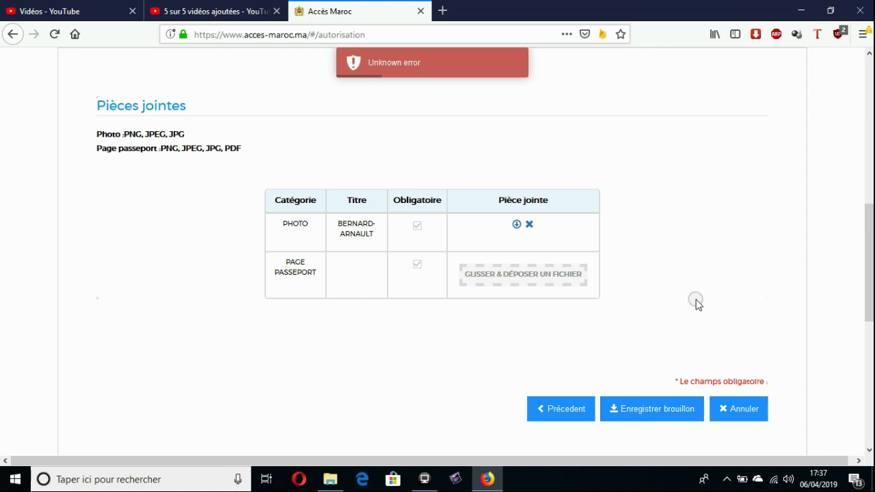
- Review the nationality, country of residence, trip purpose and additional information fields at the head of the authorisation request
{"action": "left_click_drag", "start_coordinate": [863, 277], "coordinate": [863, 121]}
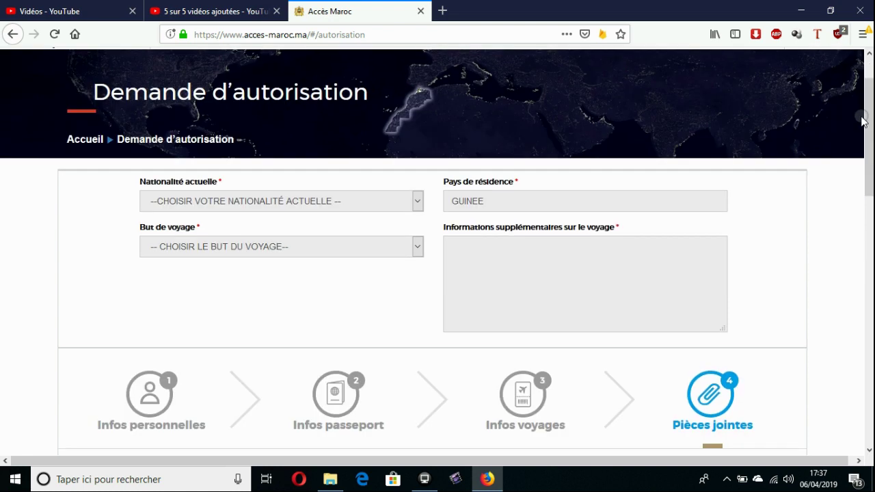
{"action": "left_click", "coordinate": [46, 160]}
{"action": "left_click_drag", "start_coordinate": [46, 160], "coordinate": [841, 346]}
{"action": "left_click", "coordinate": [759, 264]}
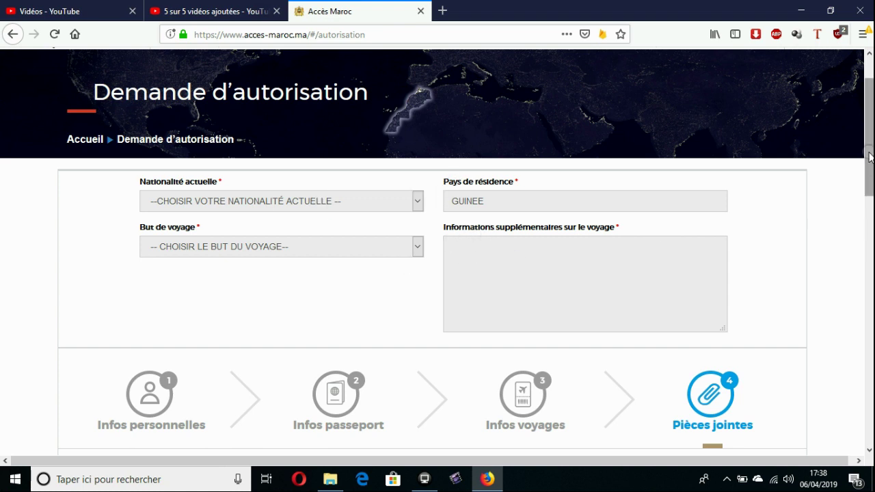
- Log out of the current account and sign back in with the applicant's saved e-mail and account password
{"action": "left_click_drag", "start_coordinate": [869, 157], "coordinate": [862, 107]}
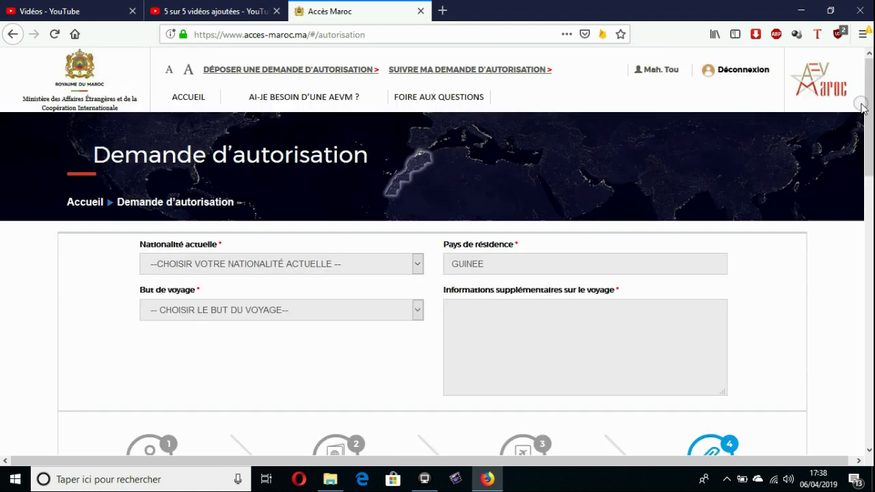
{"action": "left_click", "coordinate": [733, 72]}
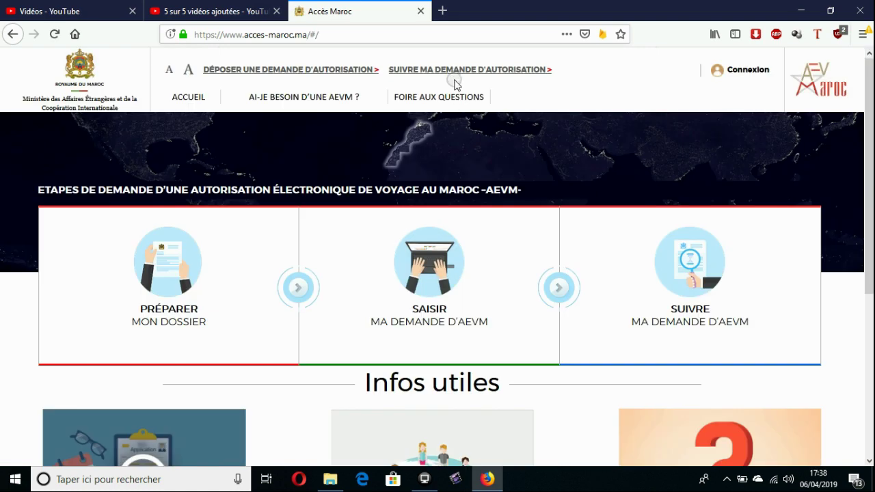
{"action": "left_click", "coordinate": [738, 71]}
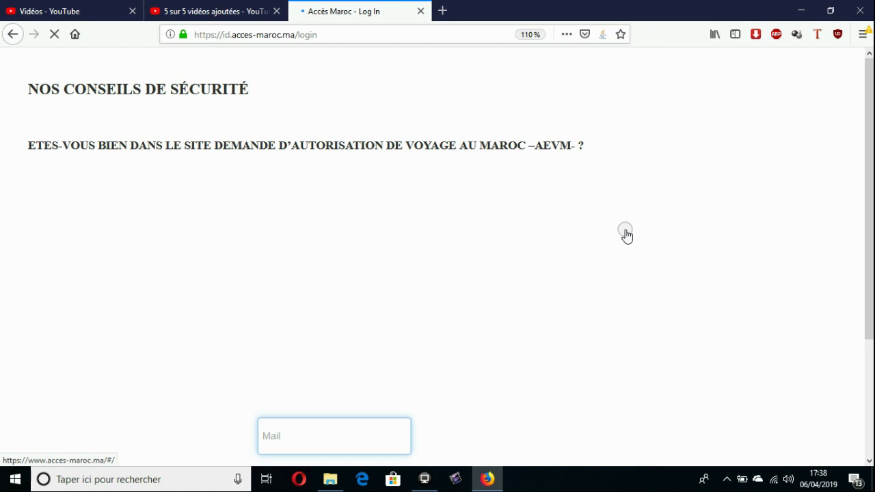
{"action": "left_click", "coordinate": [547, 288]}
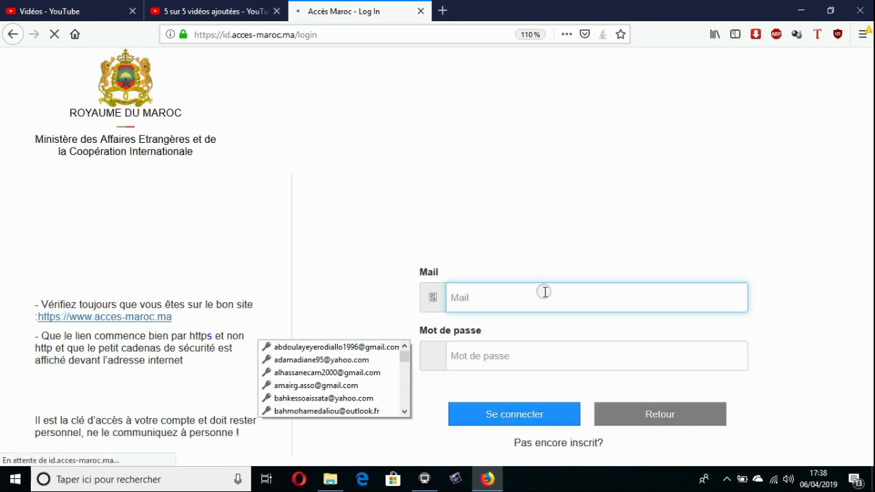
{"action": "type", "text": "t"}
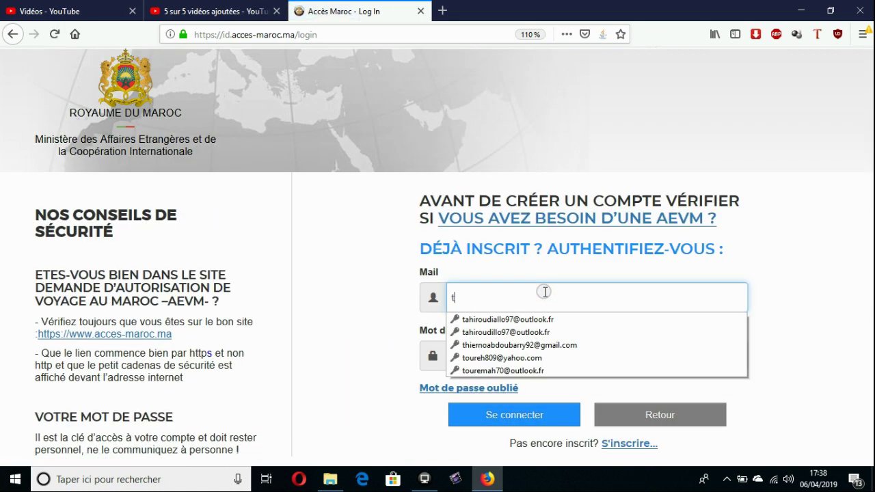
{"action": "left_click", "coordinate": [496, 370]}
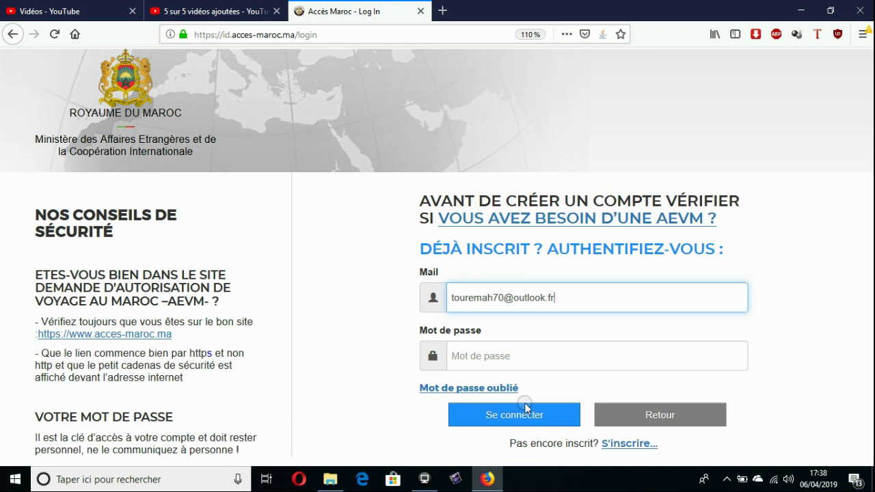
{"action": "left_click", "coordinate": [526, 418]}
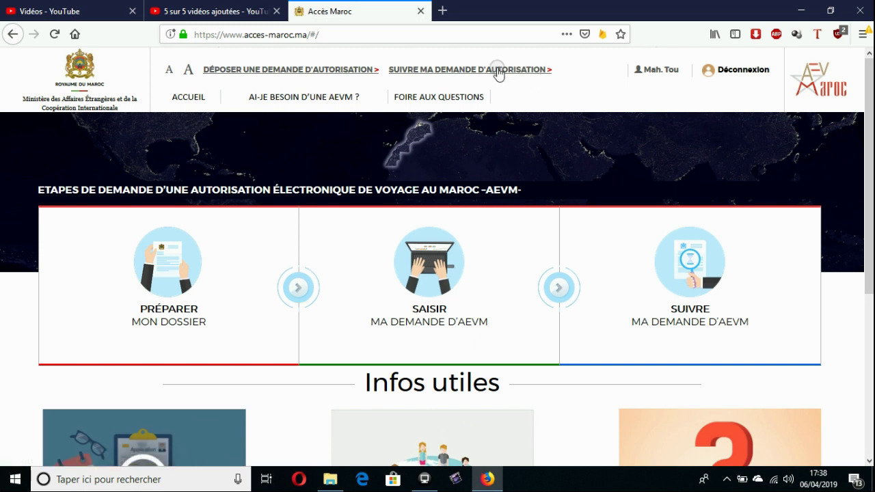
- Go to the authorisation request tracking page and examine the listed request's details and status
{"action": "left_click", "coordinate": [495, 70]}
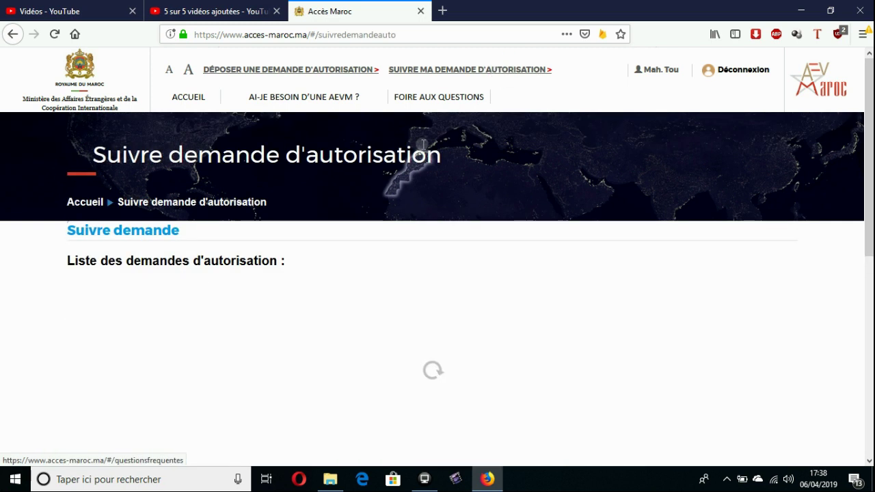
{"action": "left_click_drag", "start_coordinate": [37, 285], "coordinate": [769, 303]}
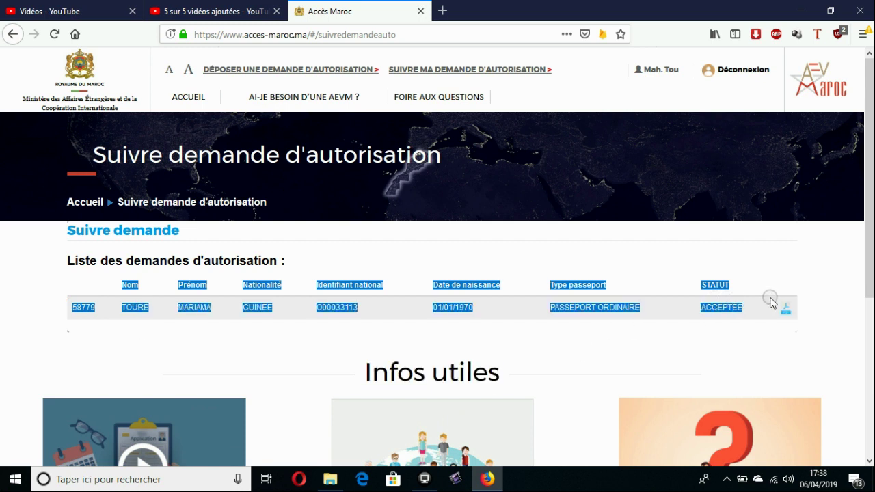
{"action": "left_click", "coordinate": [789, 262]}
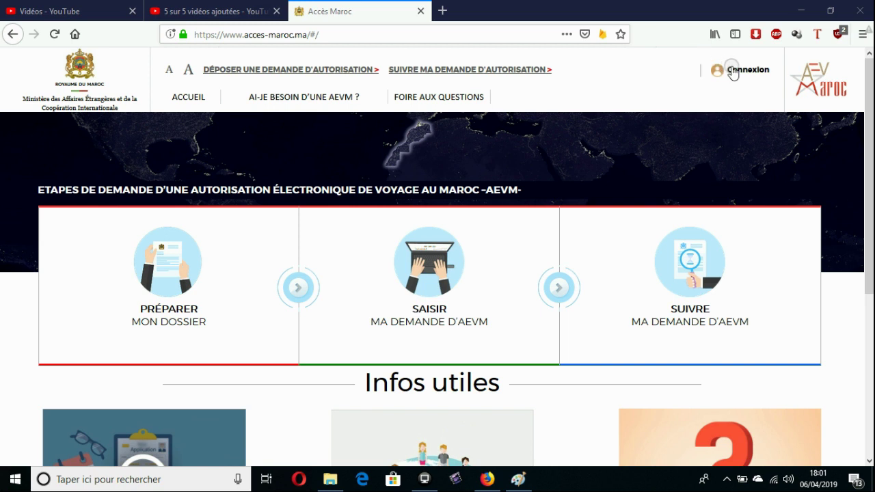
- Sign in again from the home page, filling in the applicant's saved e-mail and account password
{"action": "left_click", "coordinate": [740, 71]}
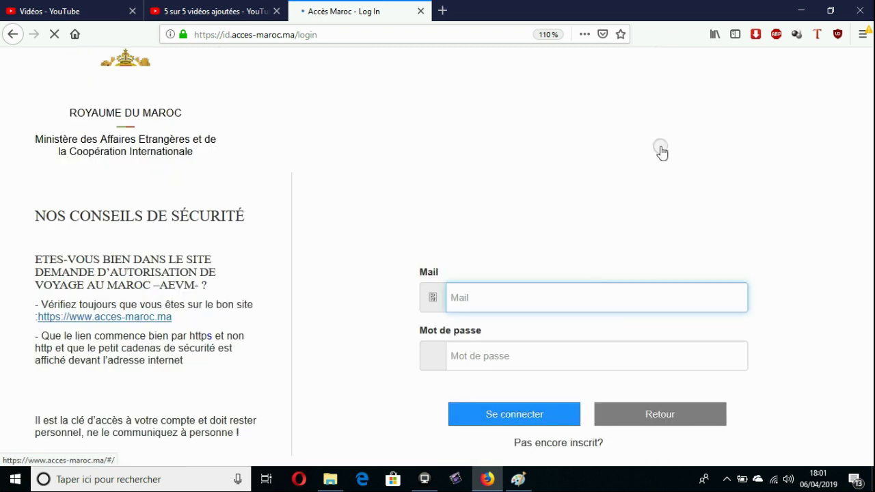
{"action": "left_click", "coordinate": [503, 298]}
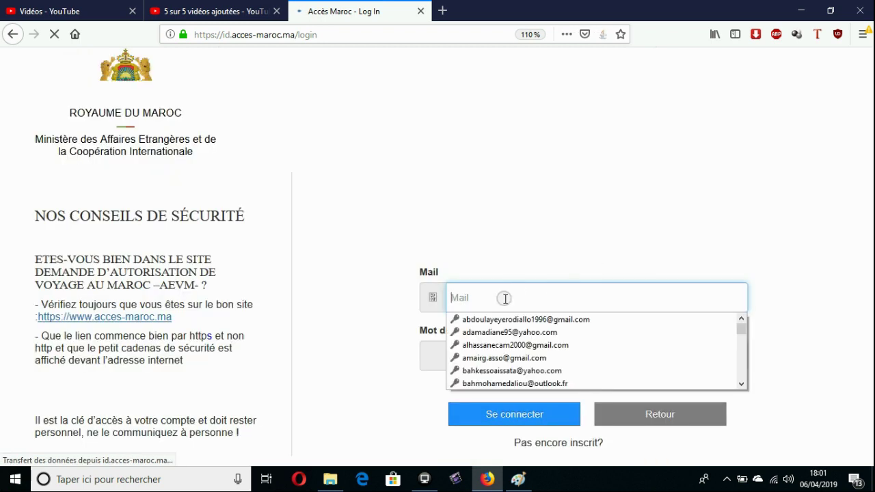
{"action": "type", "text": "t"}
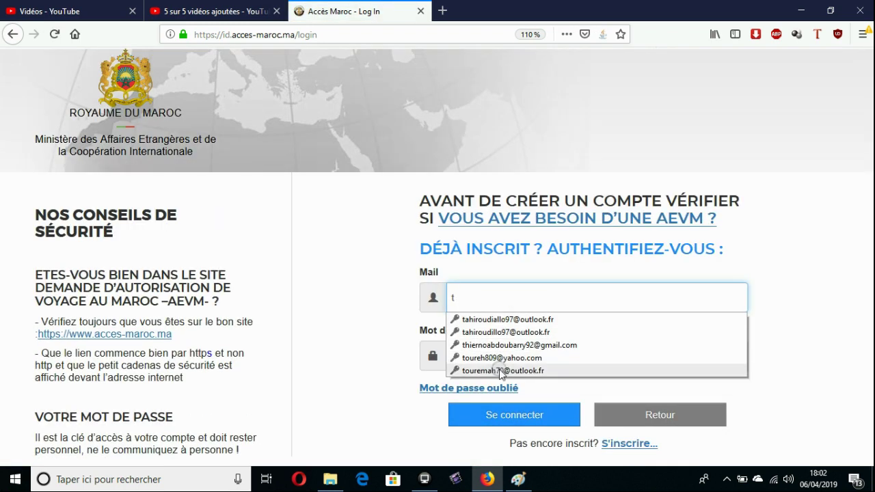
{"action": "left_click", "coordinate": [499, 369]}
{"action": "left_click", "coordinate": [523, 417]}
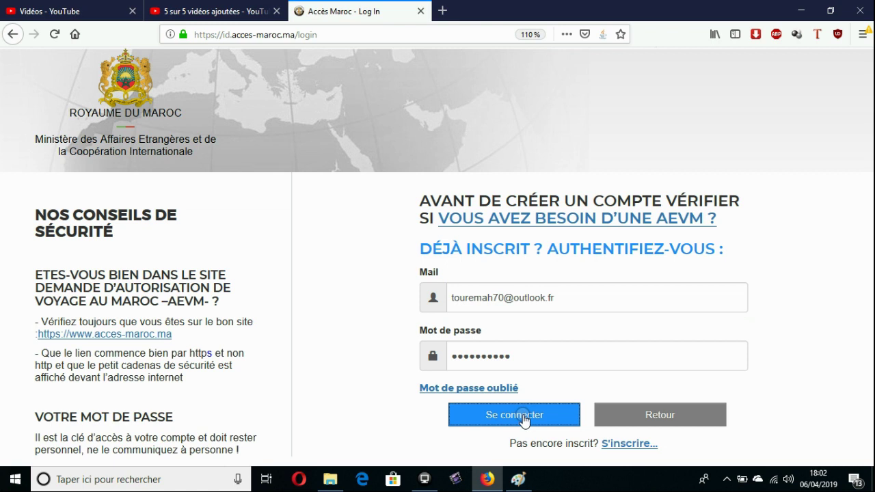